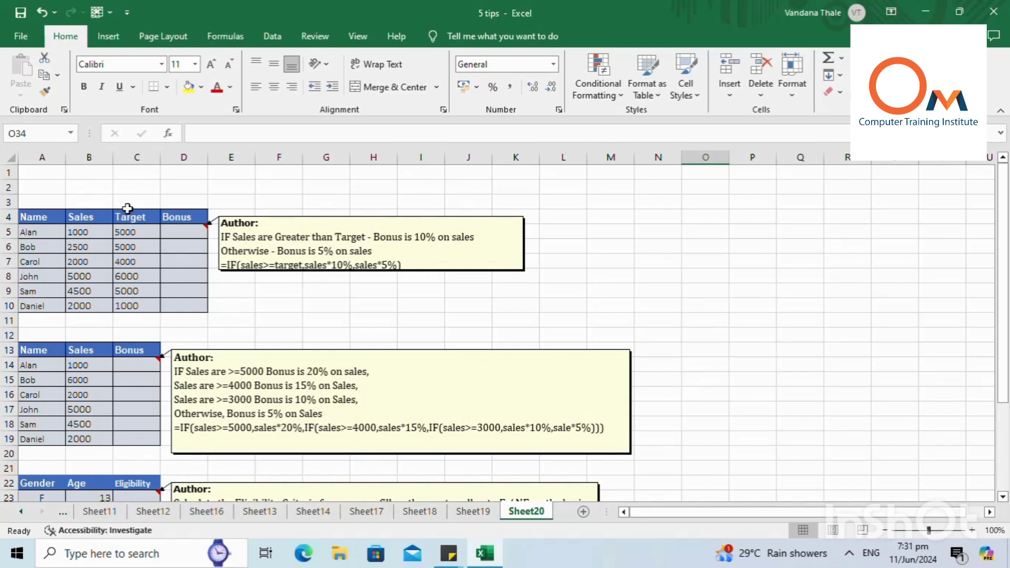
Step: Examine the first table's headers, its first sales and target values, and the bonus rules in the comment beside it
{"action": "left_click", "coordinate": [42, 216]}
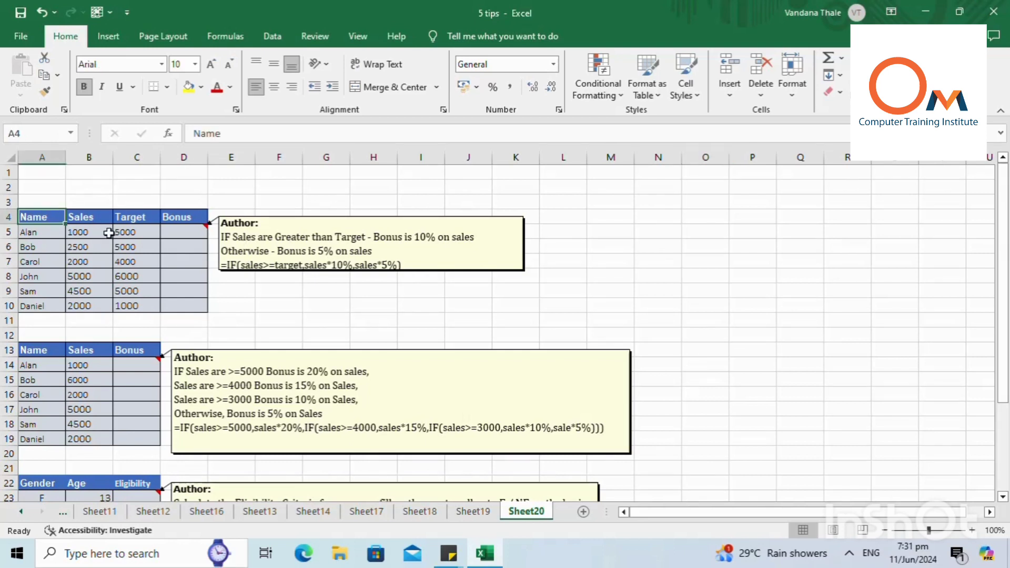
{"action": "left_click", "coordinate": [81, 217]}
{"action": "left_click", "coordinate": [152, 217]}
{"action": "left_click", "coordinate": [186, 216]}
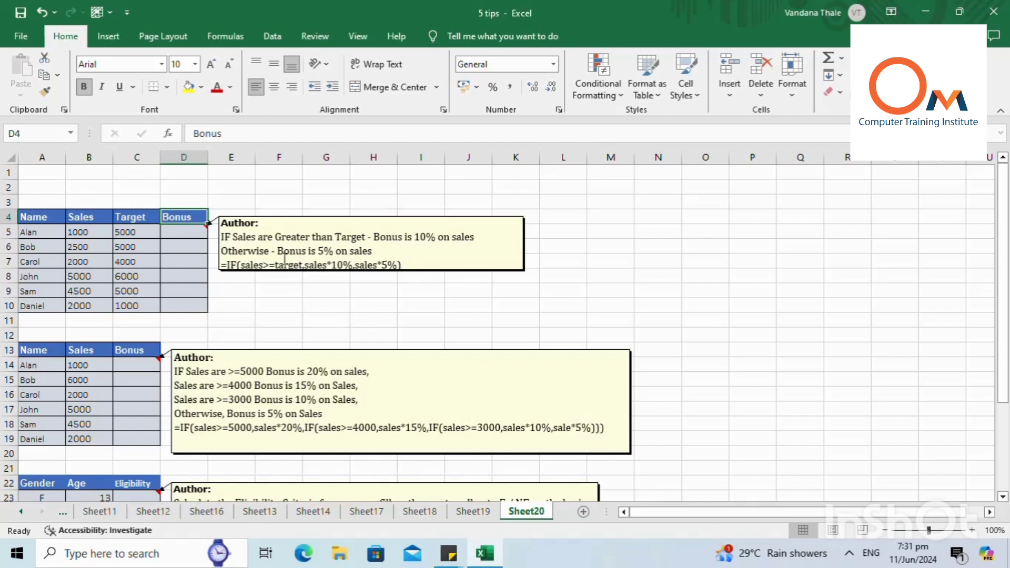
{"action": "left_click", "coordinate": [406, 270]}
{"action": "left_click", "coordinate": [414, 257]}
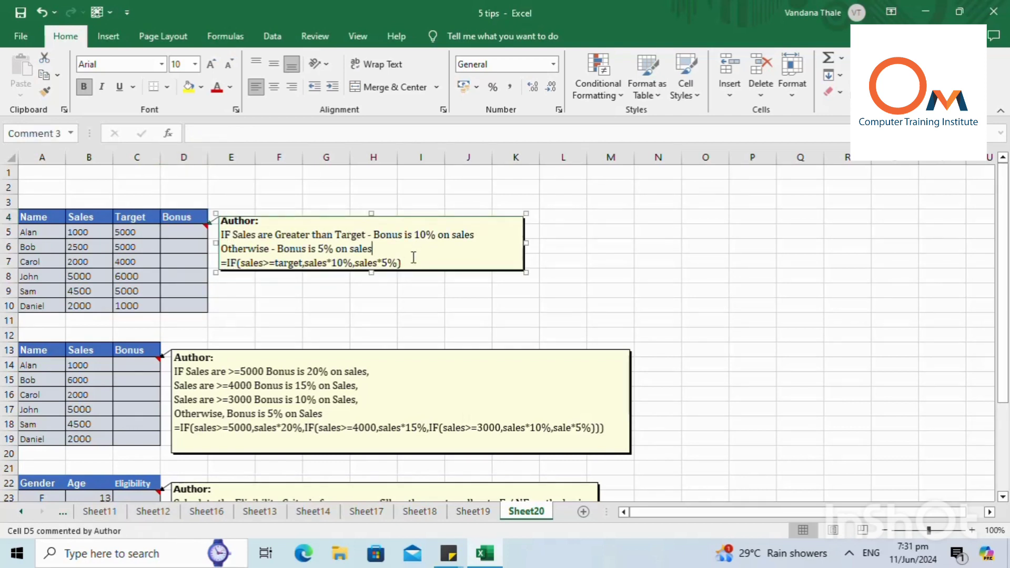
{"action": "left_click", "coordinate": [369, 232]}
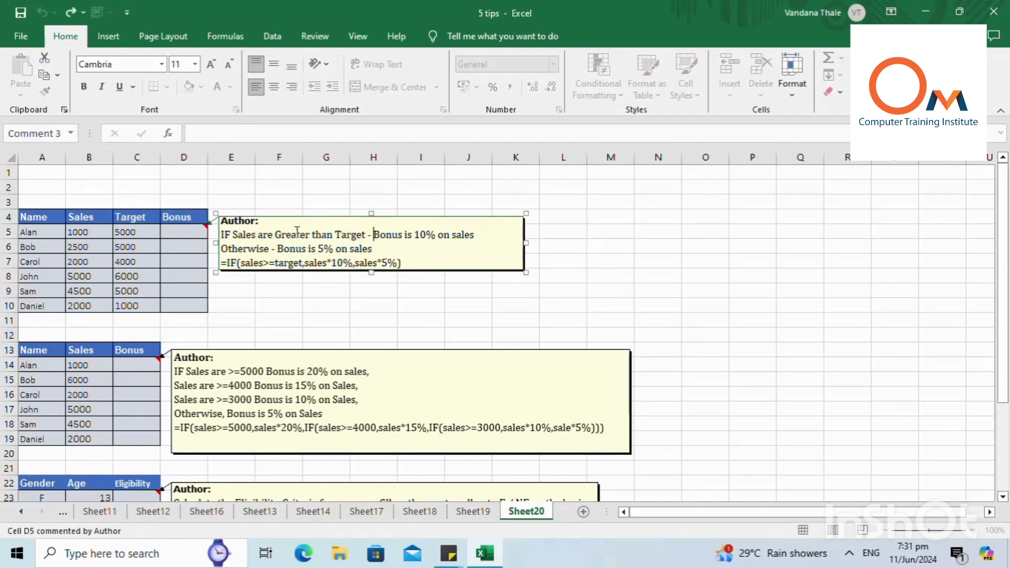
{"action": "left_click_drag", "start_coordinate": [372, 238], "coordinate": [476, 235]}
{"action": "left_click_drag", "start_coordinate": [286, 252], "coordinate": [399, 253]}
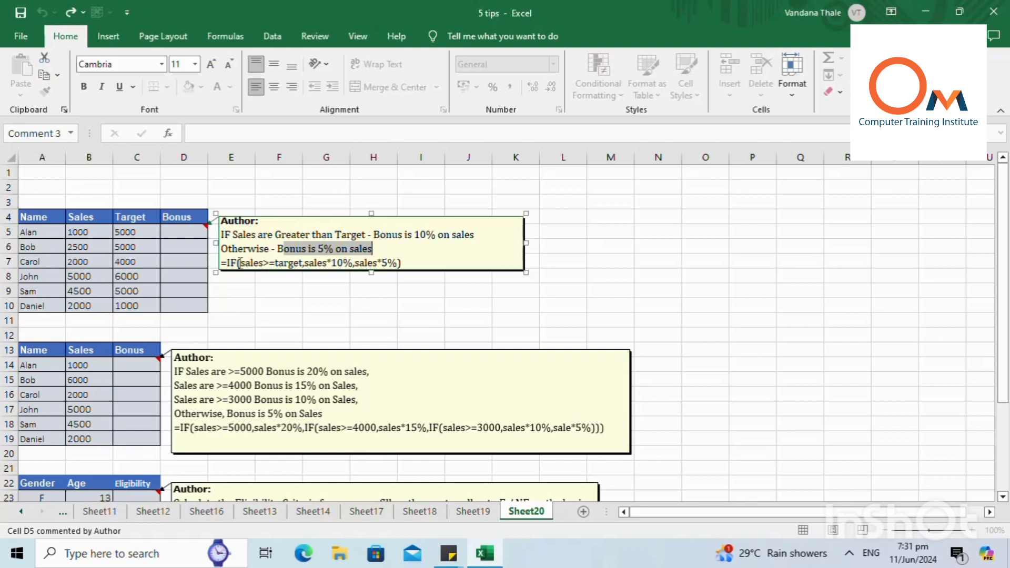
{"action": "left_click_drag", "start_coordinate": [221, 248], "coordinate": [401, 262]}
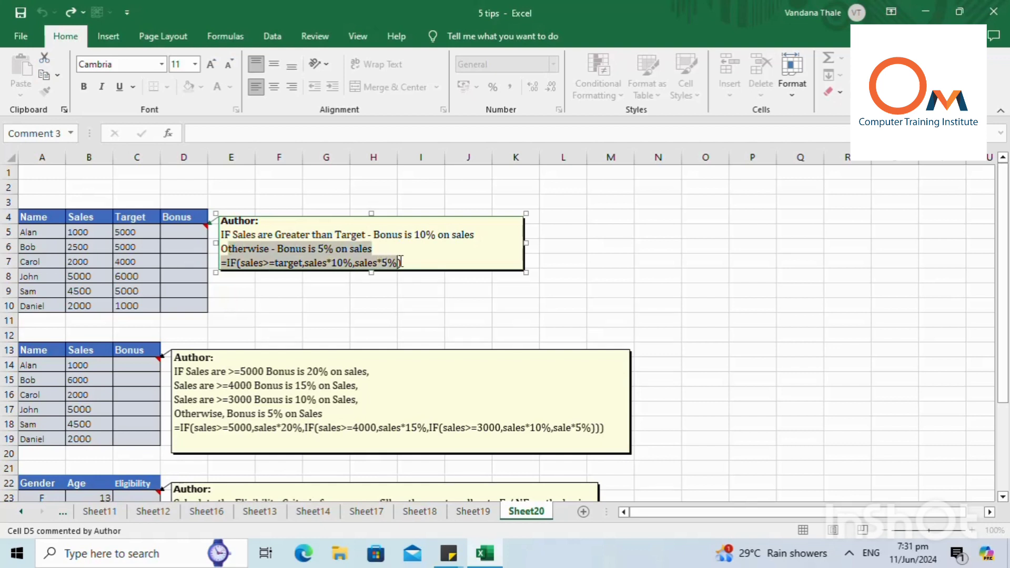
{"action": "left_click", "coordinate": [91, 227]}
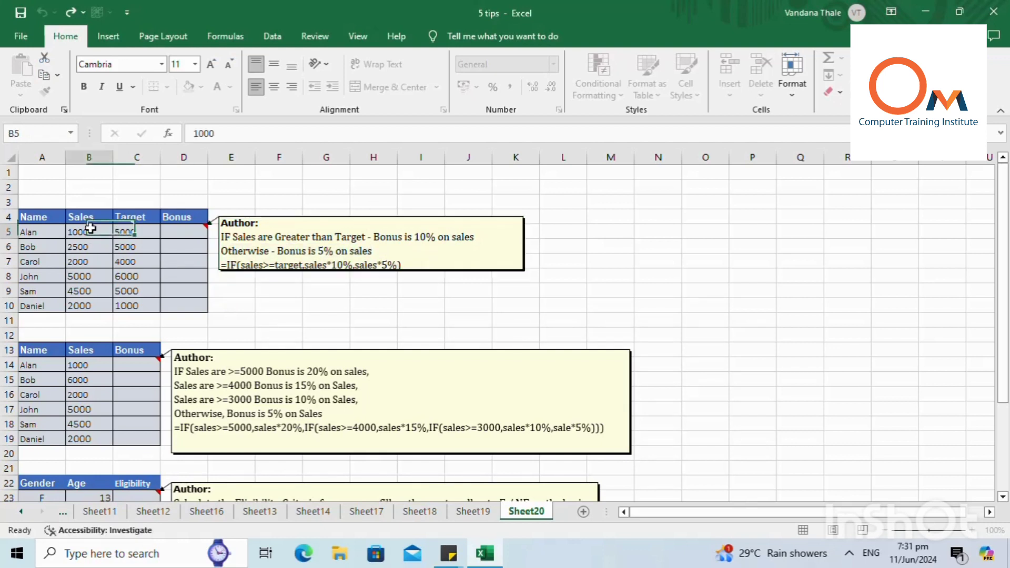
{"action": "left_click", "coordinate": [137, 229]}
Step: Start an IF formula in D5 of the first table with the logical test B5>=C5
{"action": "left_click", "coordinate": [189, 229]}
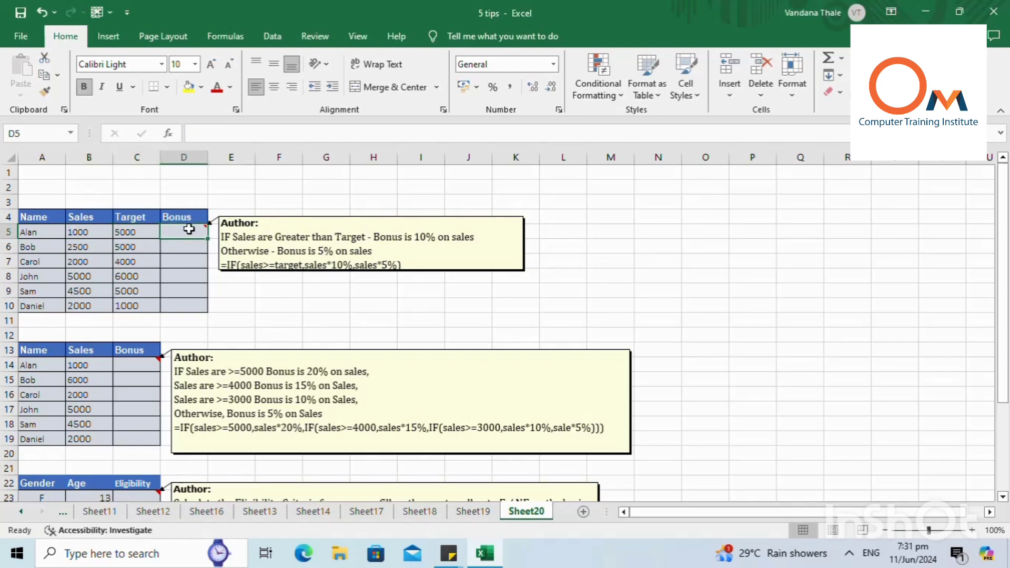
{"action": "type", "text": "=if"}
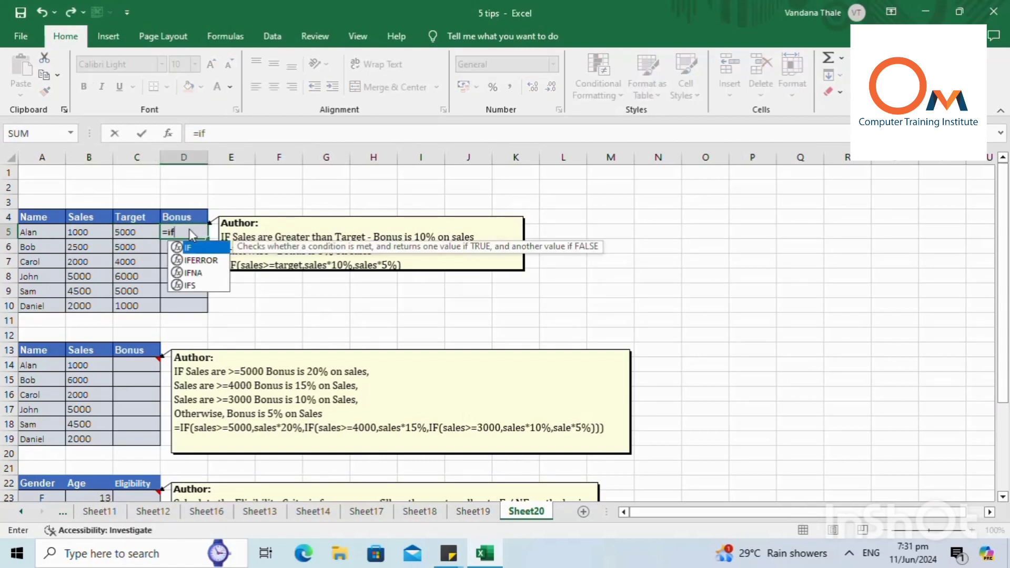
{"action": "type", "text": "("}
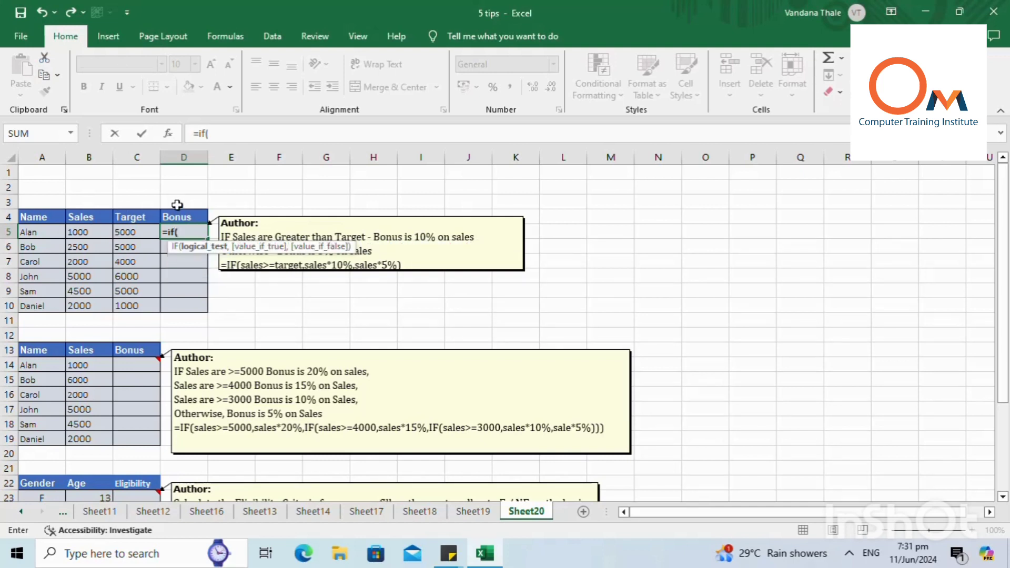
{"action": "left_click", "coordinate": [95, 234]}
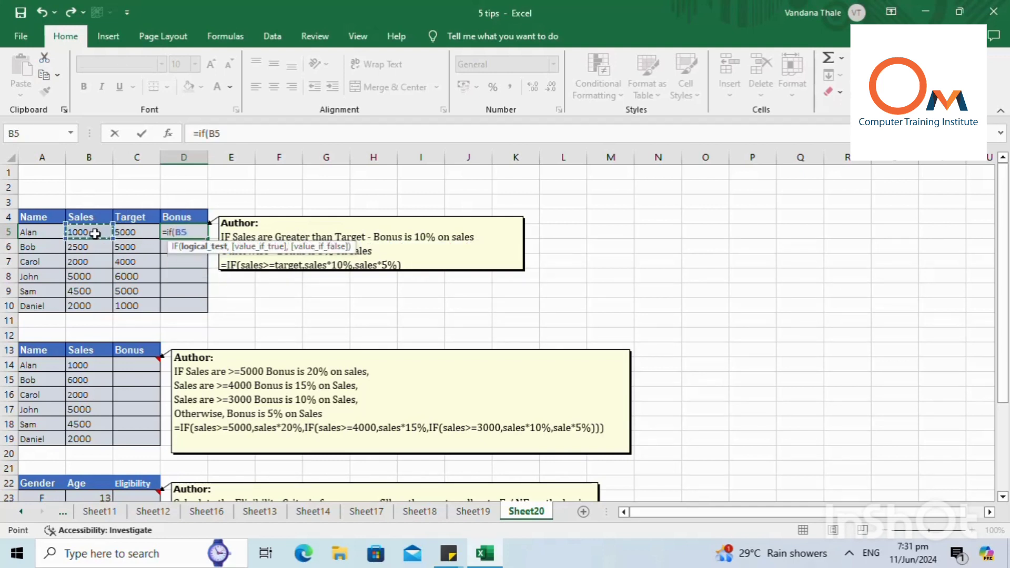
{"action": "type", "text": ">"}
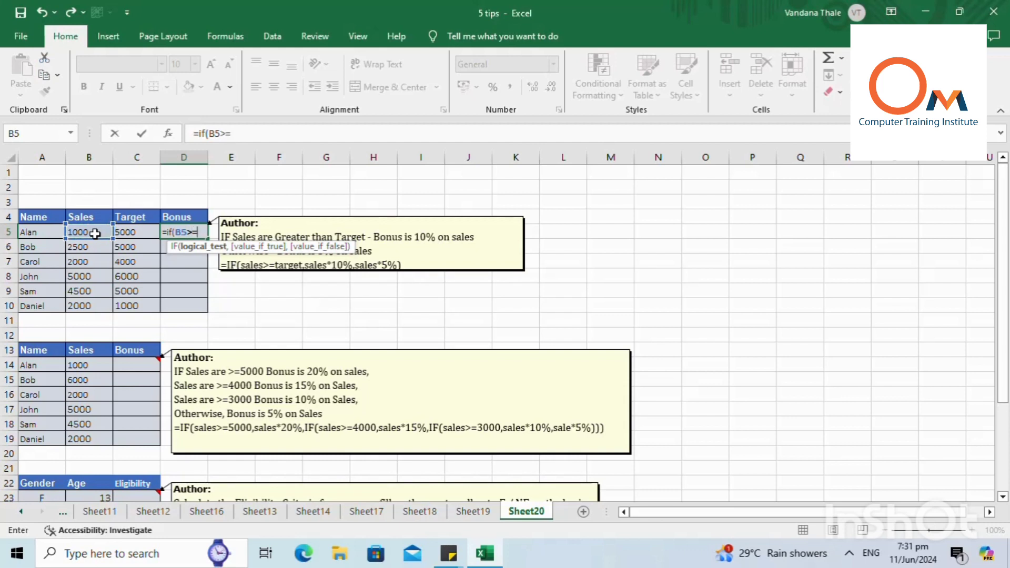
{"action": "type", "text": "="}
{"action": "left_click", "coordinate": [125, 233]}
{"action": "type", "text": ","}
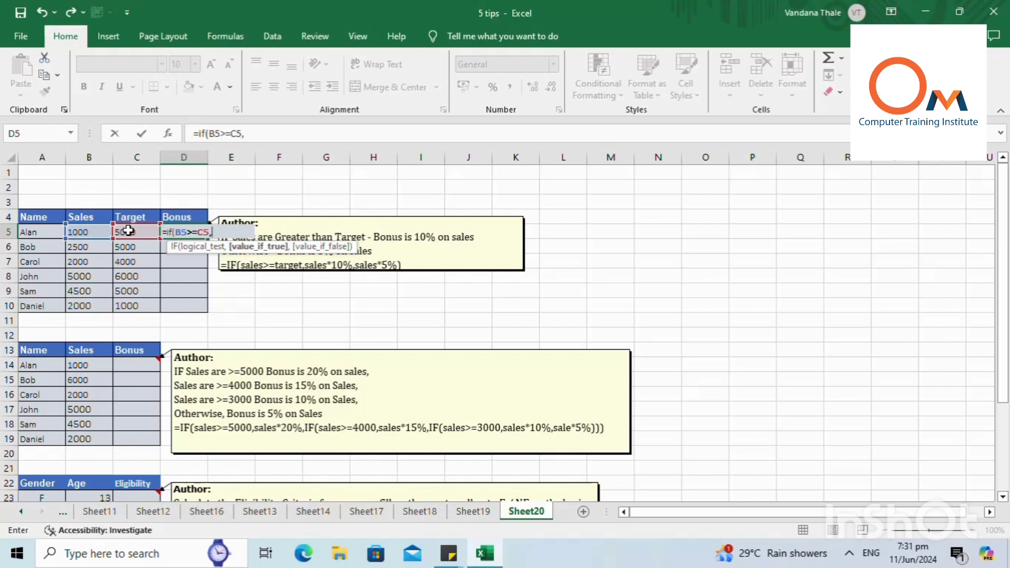
Step: Complete the D5 formula with B5*10% if true and B5*5% if false, and fill it down to D10
{"action": "left_click", "coordinate": [91, 233]}
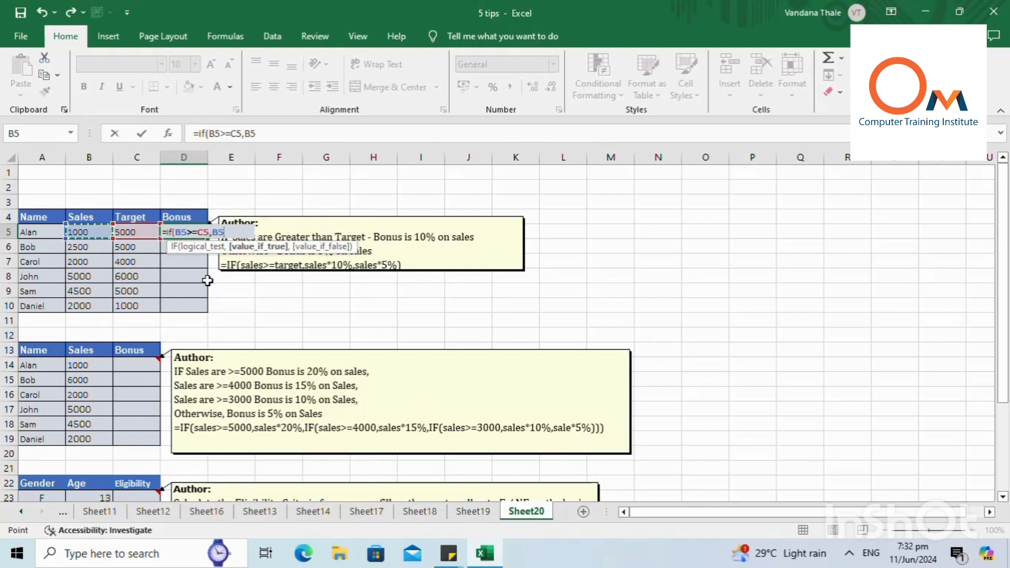
{"action": "type", "text": "*10%,"}
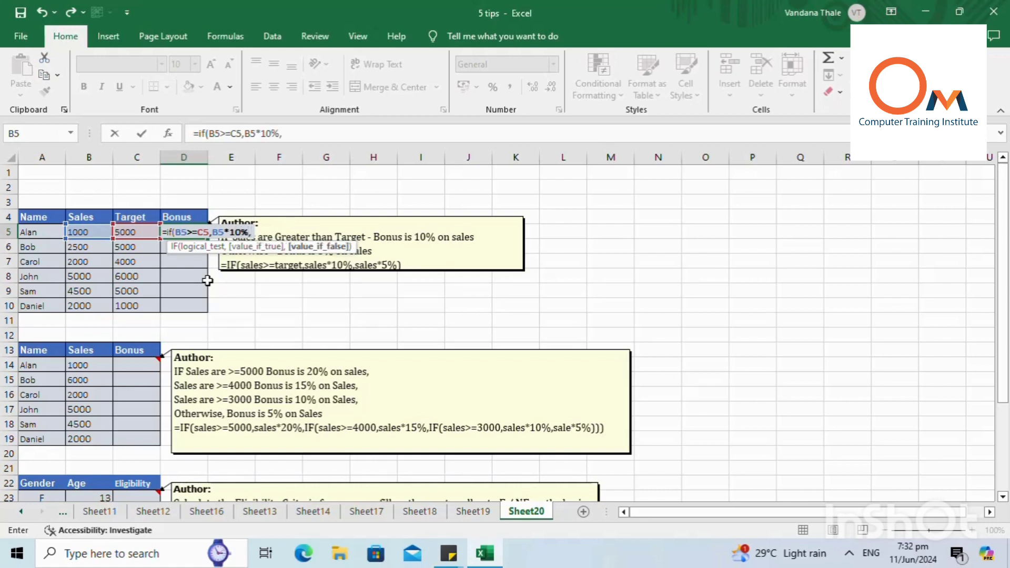
{"action": "left_click", "coordinate": [101, 233]}
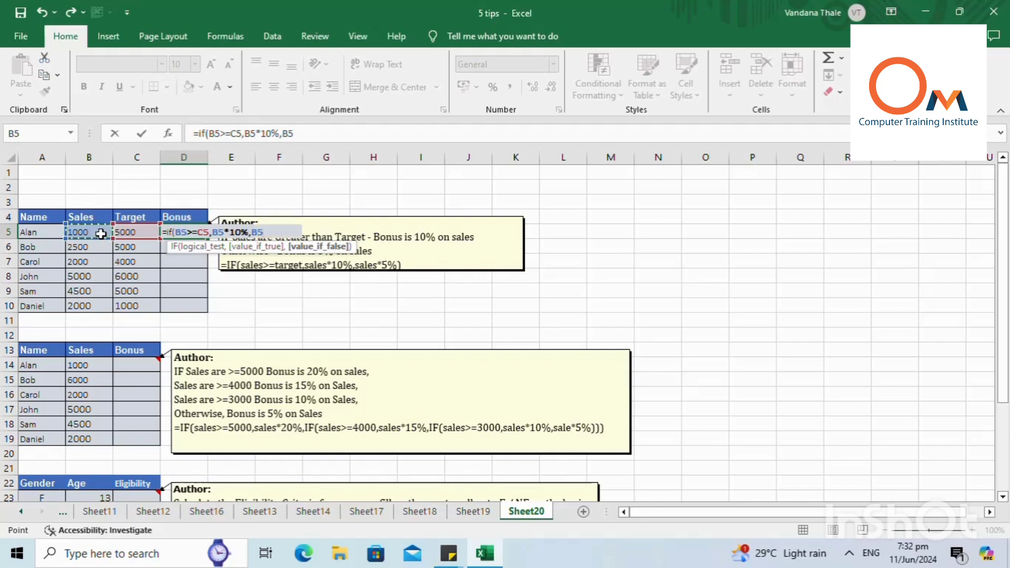
{"action": "type", "text": "*5%)"}
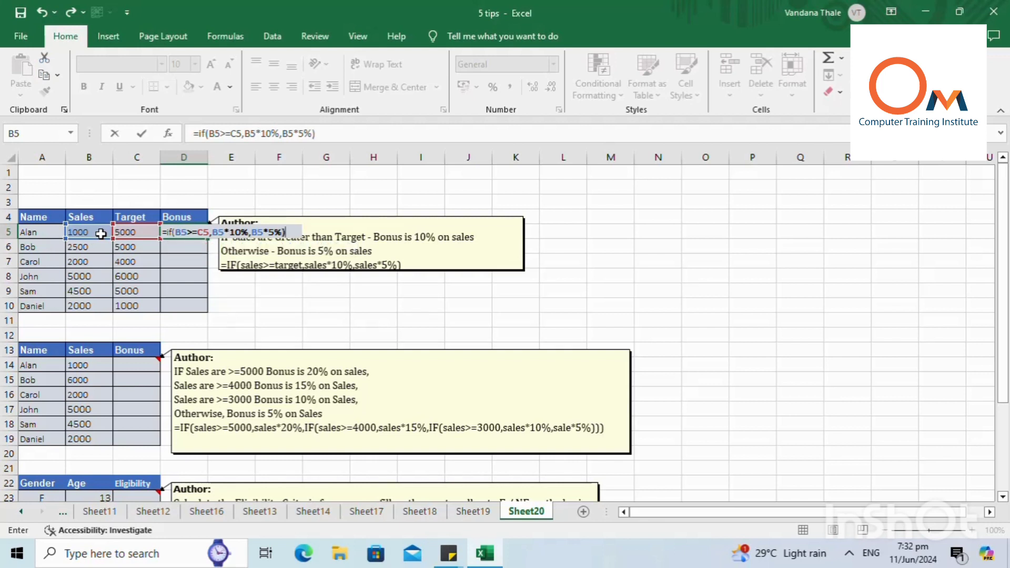
{"action": "left_click", "coordinate": [101, 233]}
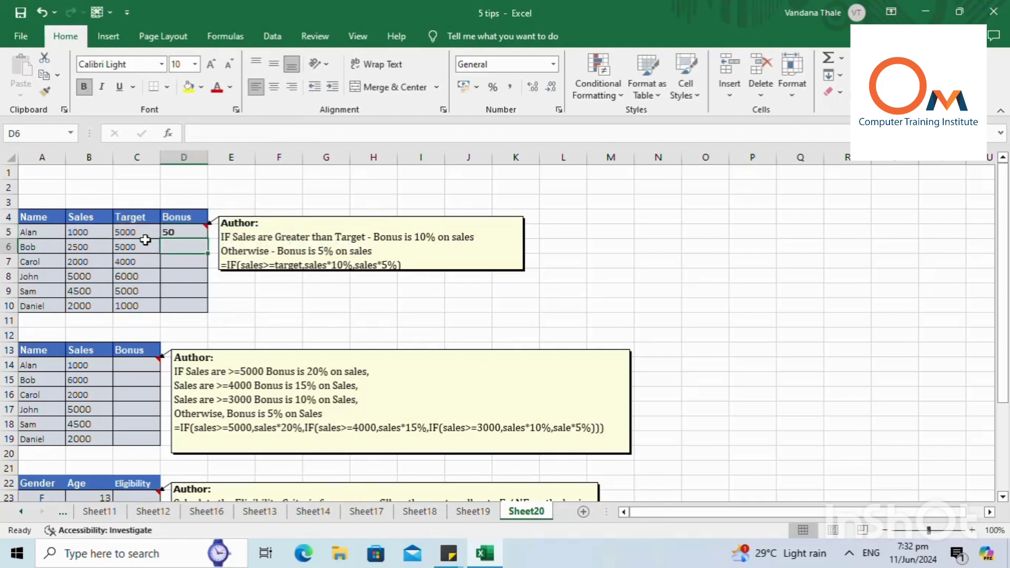
{"action": "left_click", "coordinate": [182, 232]}
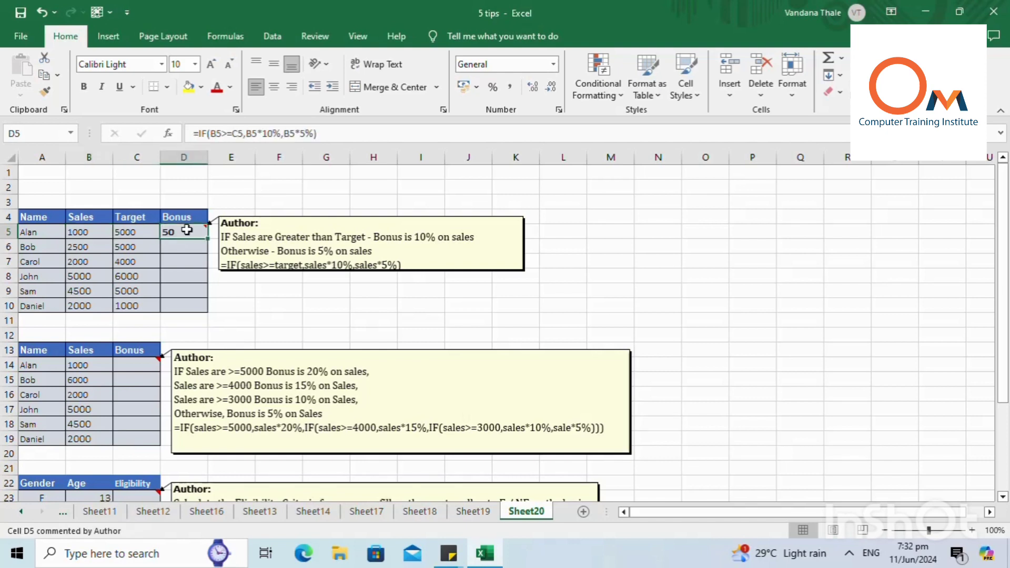
{"action": "left_click_drag", "start_coordinate": [201, 238], "coordinate": [205, 311]}
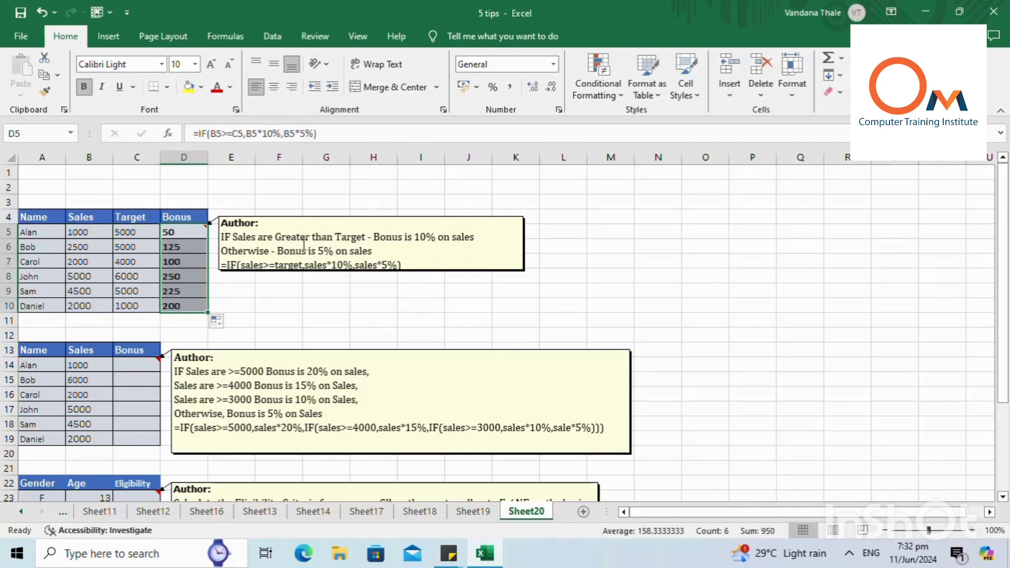
Step: Check the first table's filled bonus formulas, and read the tiered bonus rules in the comment beside the second table
{"action": "left_click", "coordinate": [333, 265]}
{"action": "left_click", "coordinate": [178, 234]}
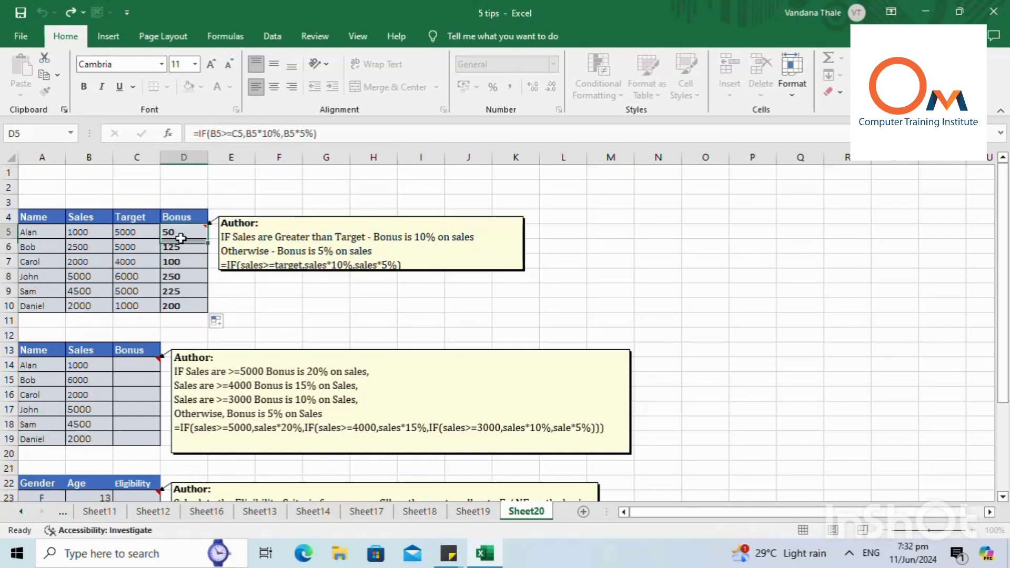
{"action": "left_click", "coordinate": [178, 247]}
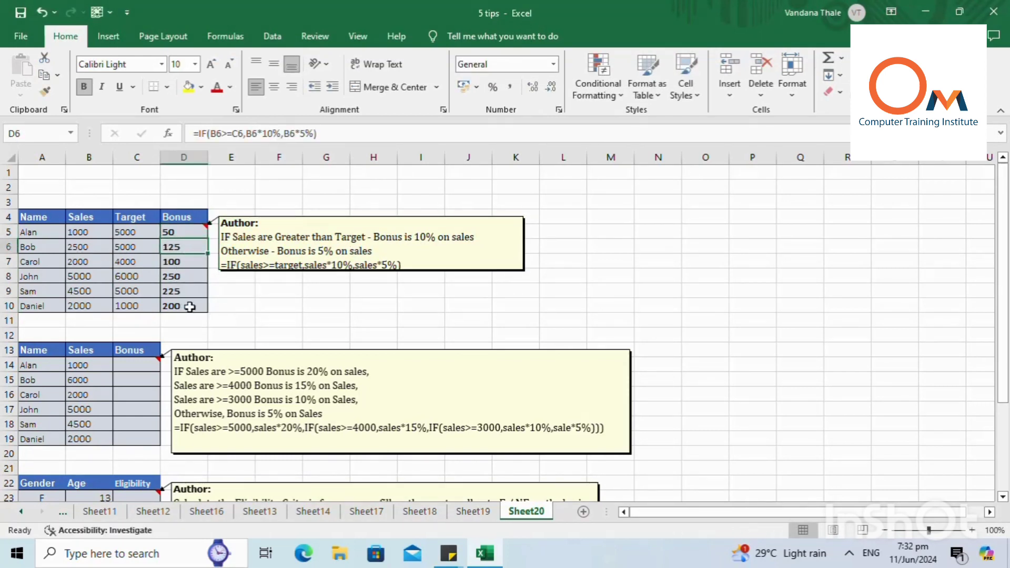
{"action": "scroll", "coordinate": [190, 307], "scroll_direction": "down", "scroll_amount": 2}
{"action": "left_click", "coordinate": [106, 262]}
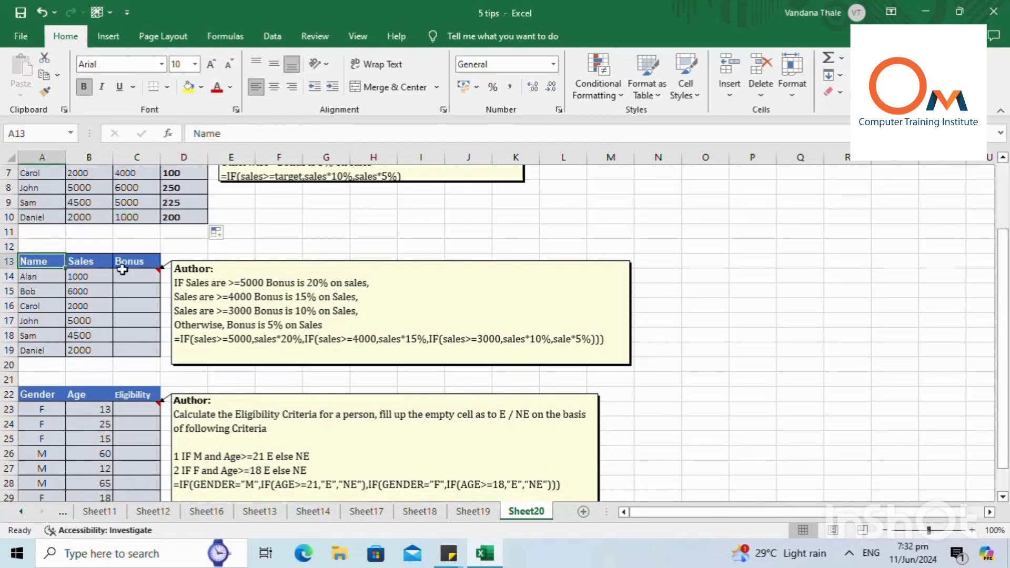
{"action": "left_click", "coordinate": [123, 262]}
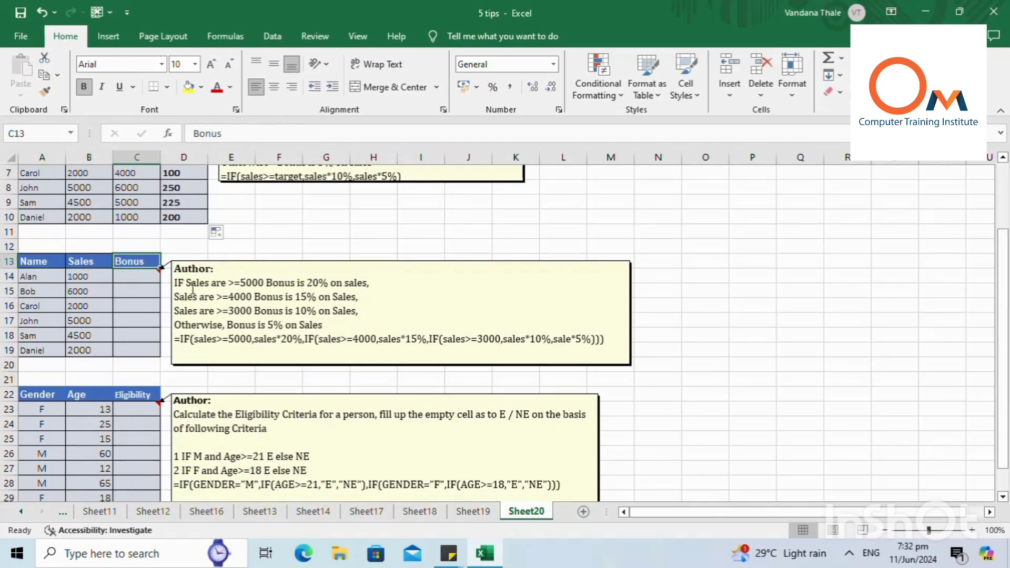
{"action": "left_click", "coordinate": [241, 286]}
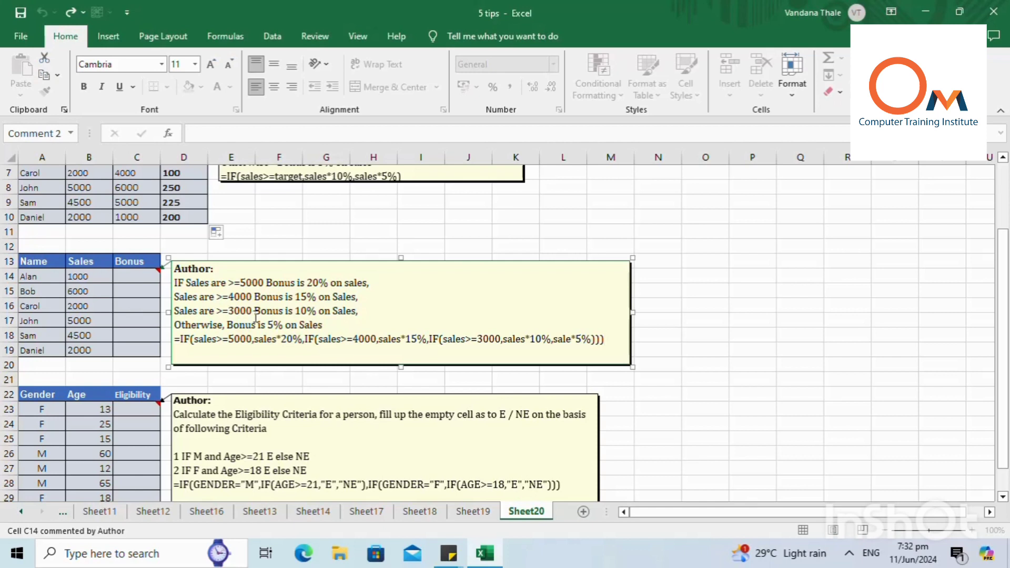
{"action": "left_click_drag", "start_coordinate": [179, 345], "coordinate": [626, 355]}
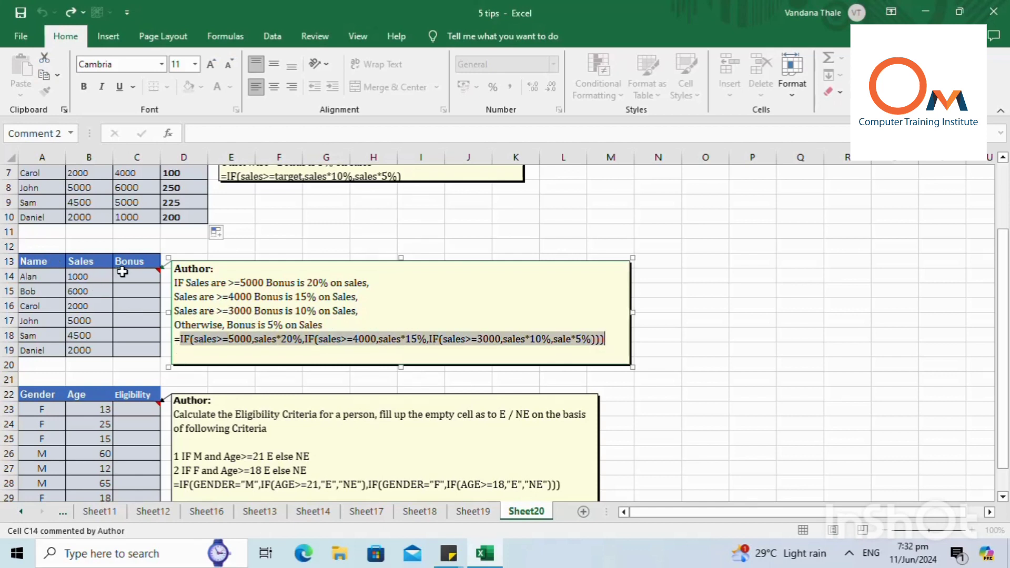
Step: Start an IF formula in C14 of the second table with the logical test B14>=5000
{"action": "left_click", "coordinate": [122, 273]}
{"action": "type", "text": "=if("}
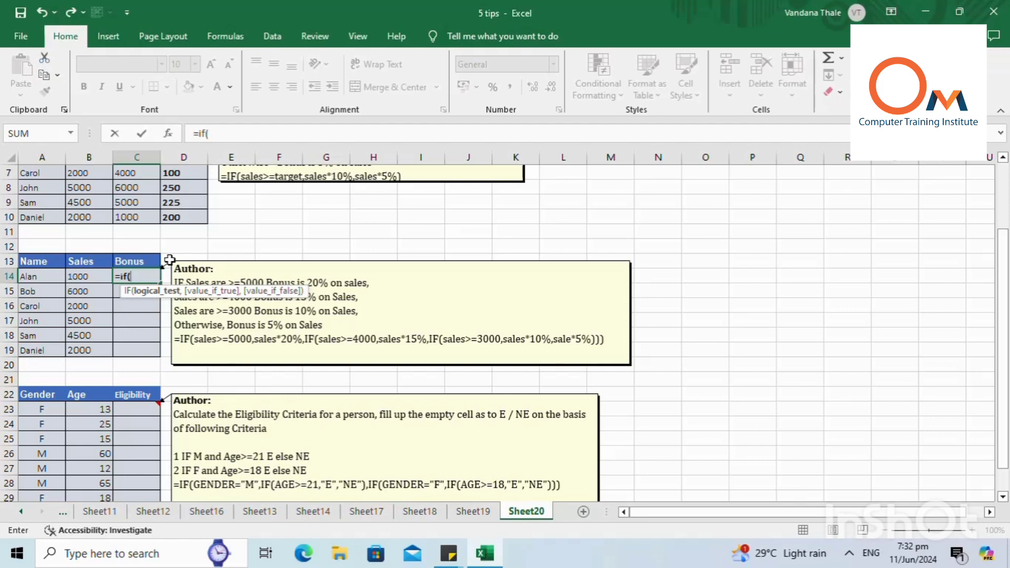
{"action": "left_click", "coordinate": [84, 275]}
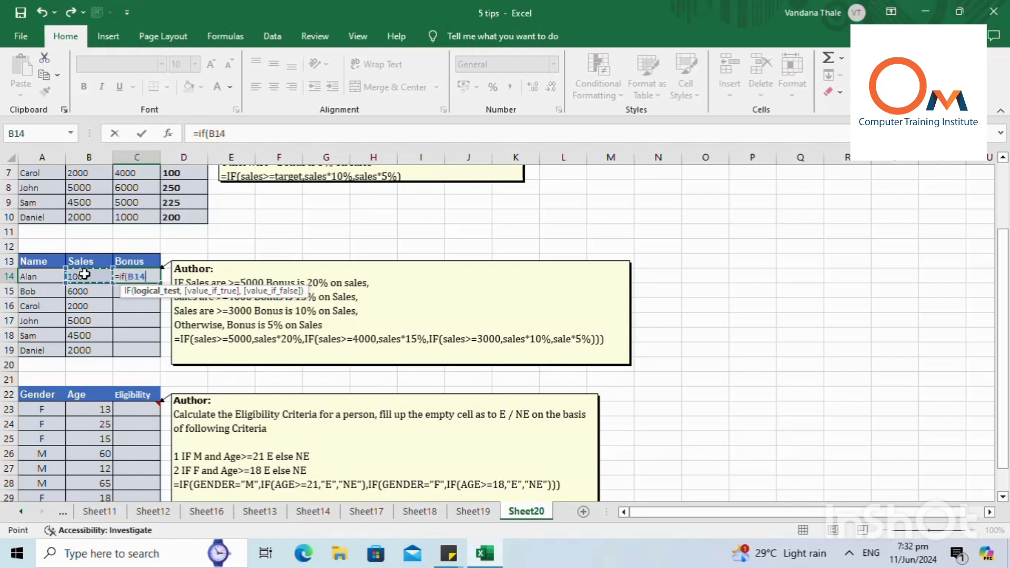
{"action": "type", "text": "?"}
{"action": "key", "text": "BackSpace"}
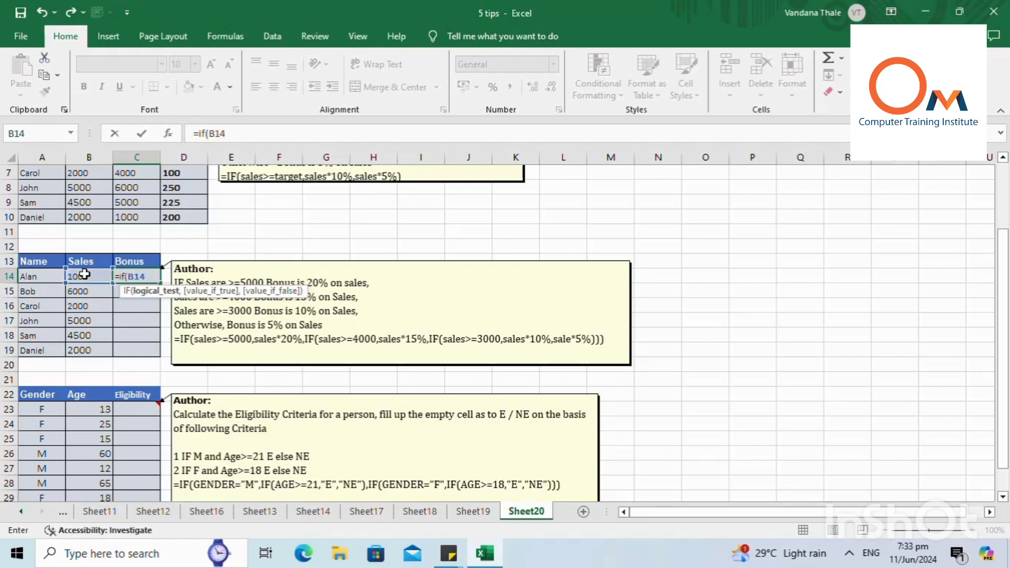
{"action": "type", "text": ">=5000"}
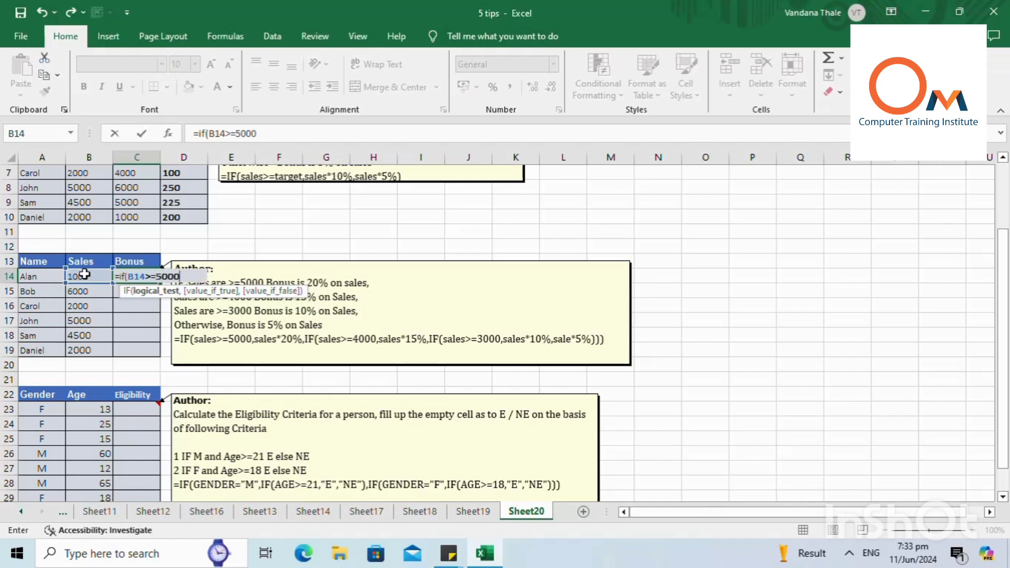
Step: Add B14*20% as the value if true in the C14 formula, and open a nested IF for the false case
{"action": "type", "text": ","}
{"action": "left_click", "coordinate": [79, 276]}
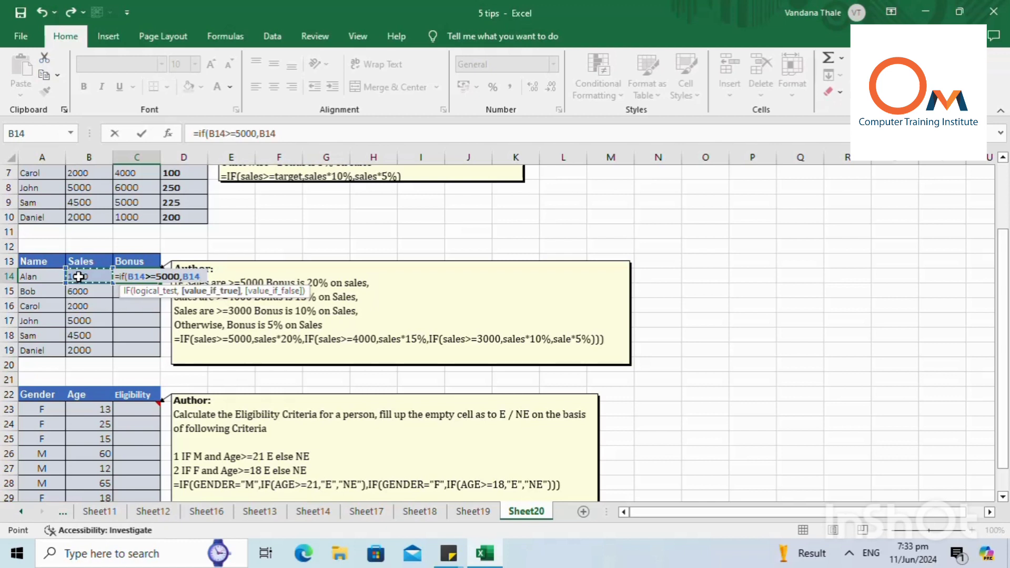
{"action": "type", "text": "*2"}
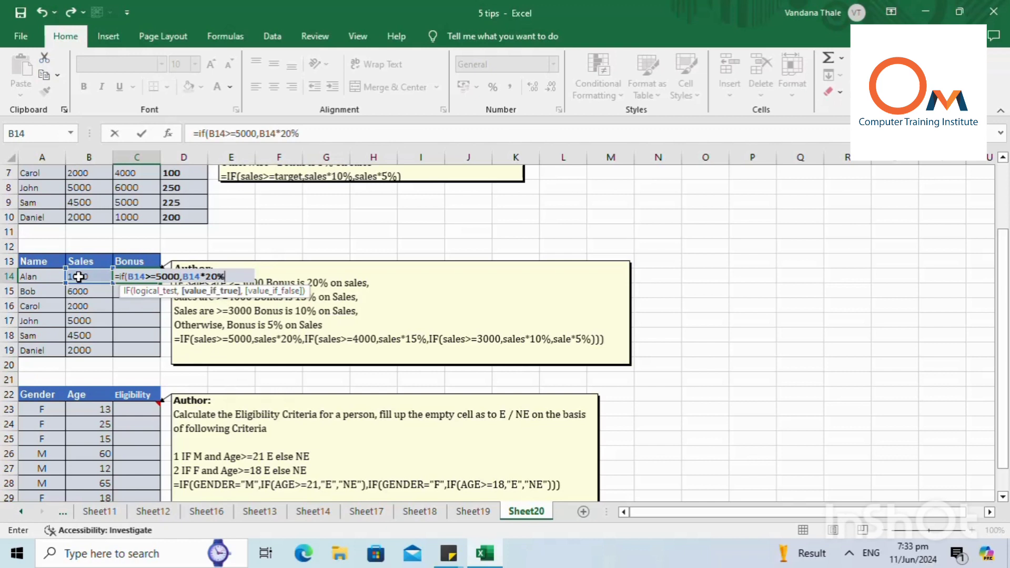
{"action": "type", "text": "0%,if("}
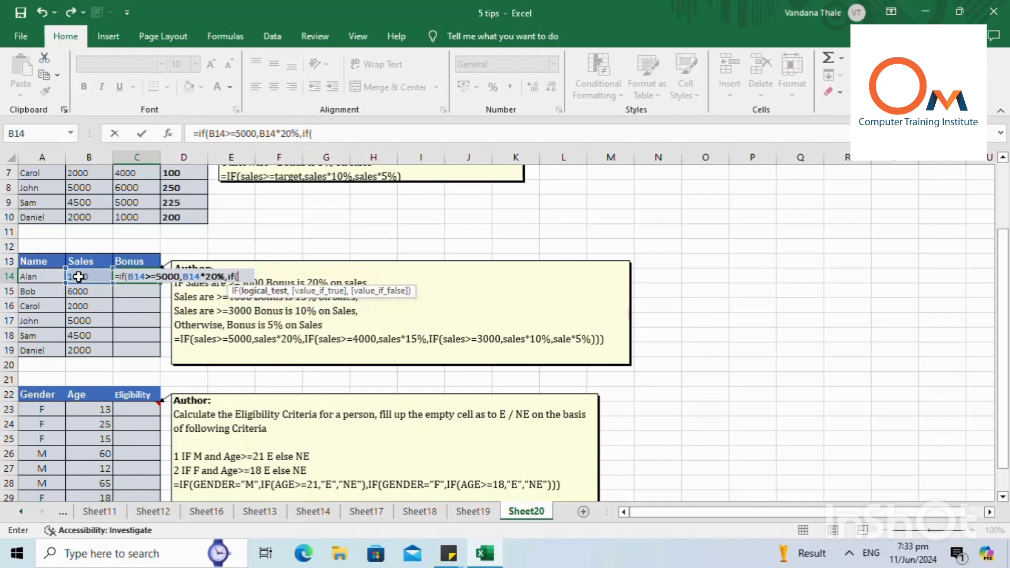
Step: Give the nested IF in C14 the logical test B14>=4000 and the value if true B14*15%
{"action": "left_click", "coordinate": [85, 276]}
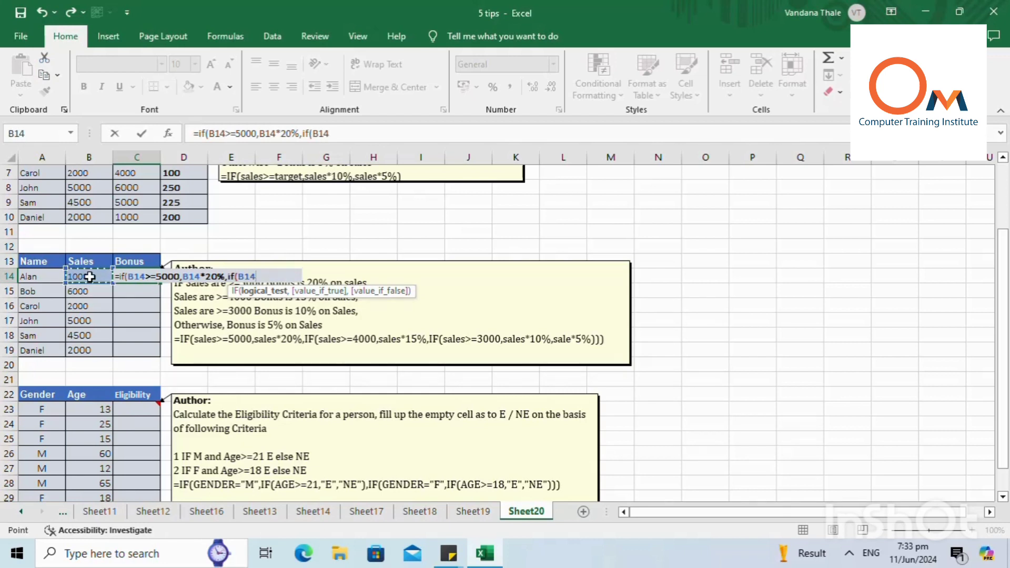
{"action": "type", "text": ">=4000"}
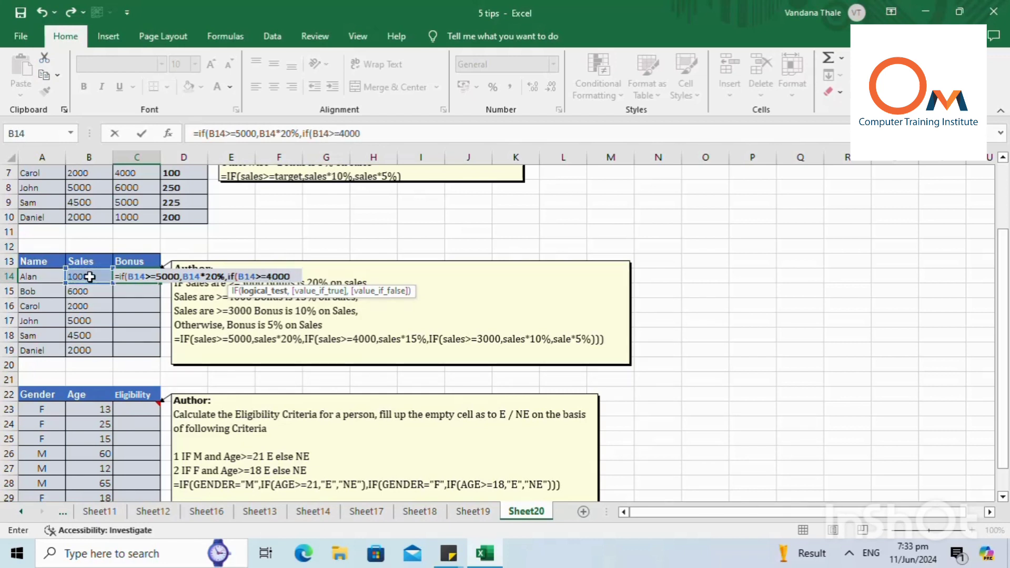
{"action": "type", "text": ","}
{"action": "left_click", "coordinate": [89, 277]}
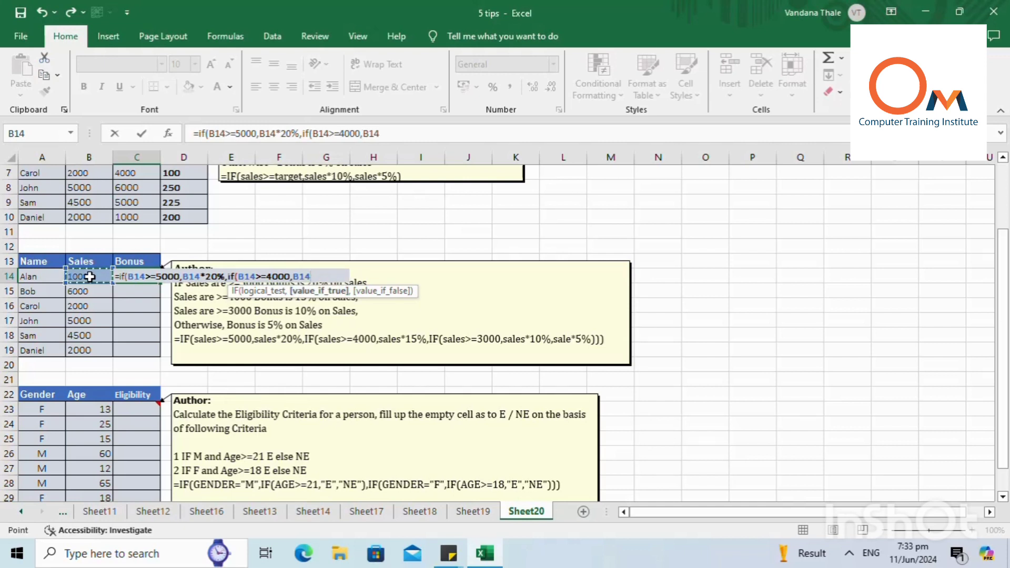
{"action": "type", "text": "*15%"}
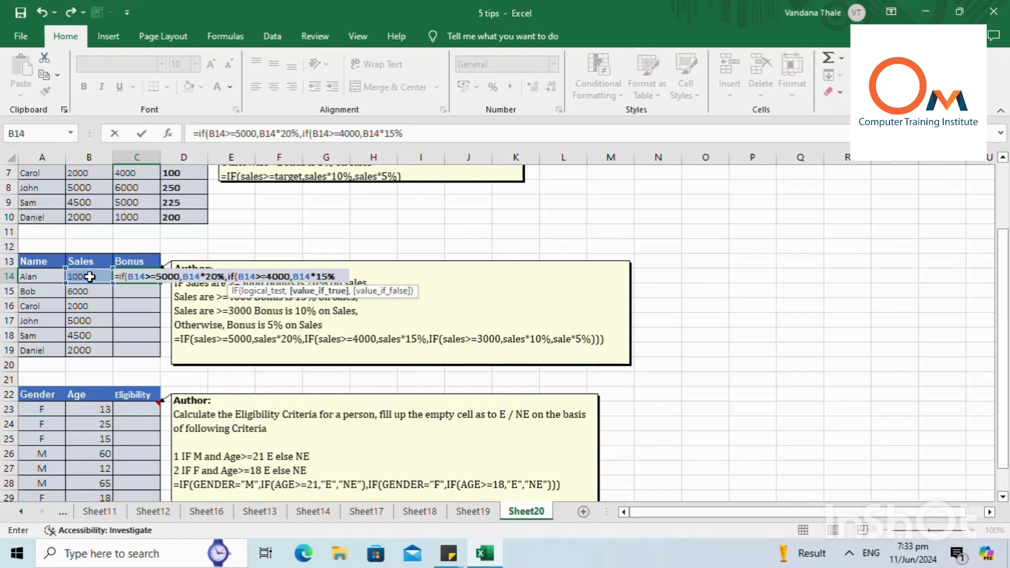
Step: Nest a third IF in the C14 formula with the test B14>=3000 and the value if true B14*10%
{"action": "type", "text": ",if"}
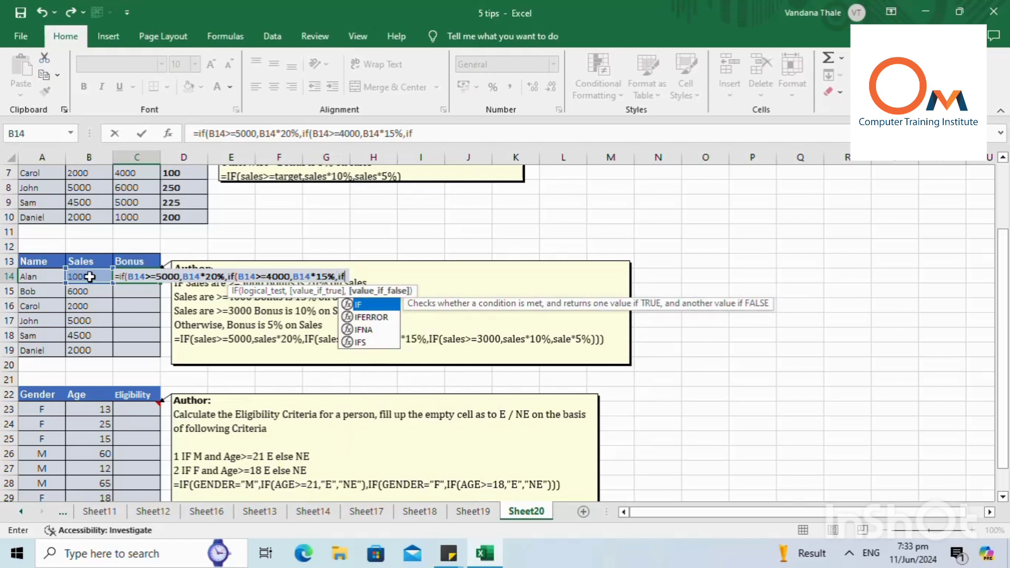
{"action": "type", "text": "("}
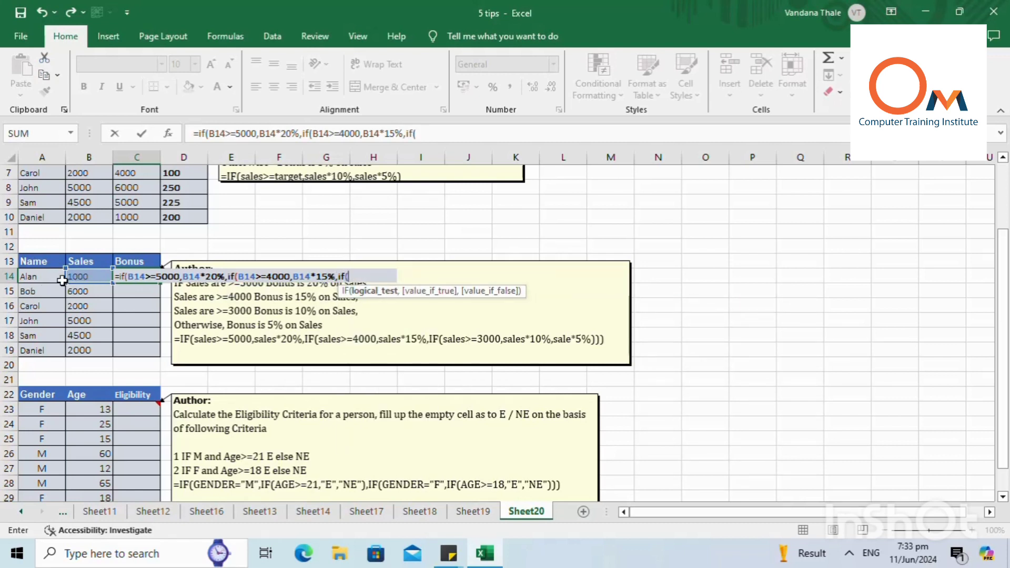
{"action": "left_click", "coordinate": [75, 276]}
{"action": "type", "text": ">"}
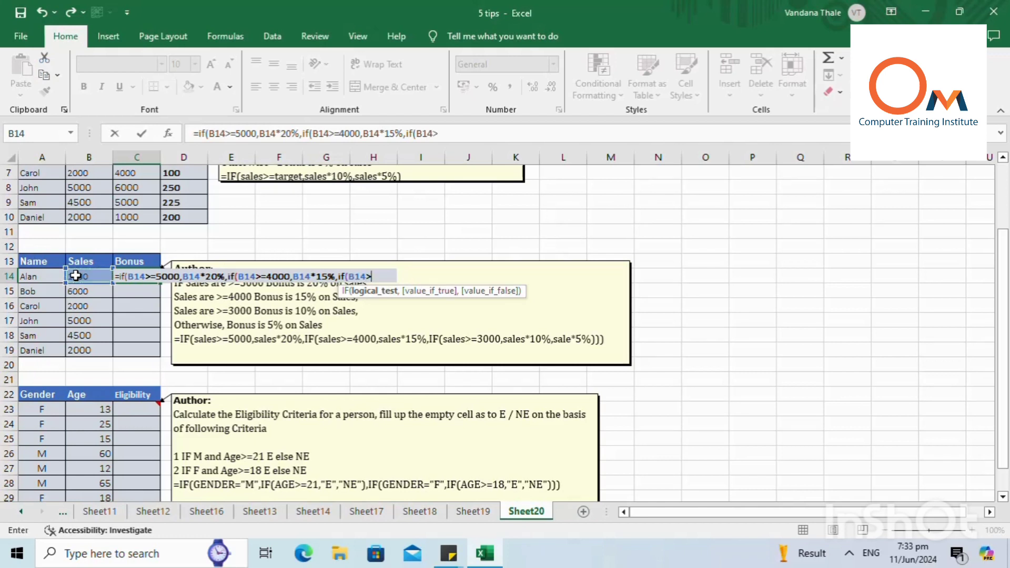
{"action": "type", "text": "=3000"}
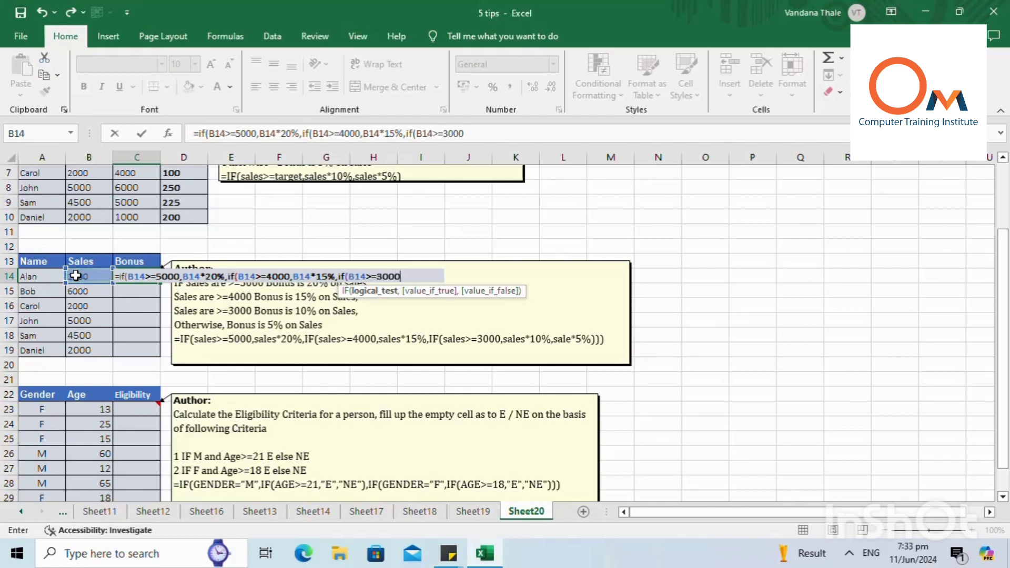
{"action": "type", "text": ","}
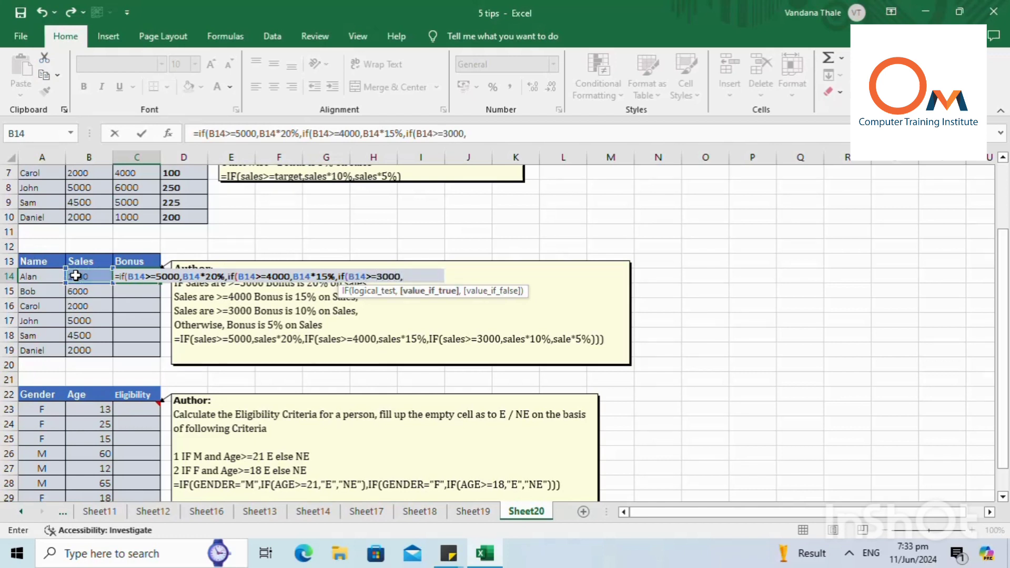
{"action": "left_click", "coordinate": [75, 276]}
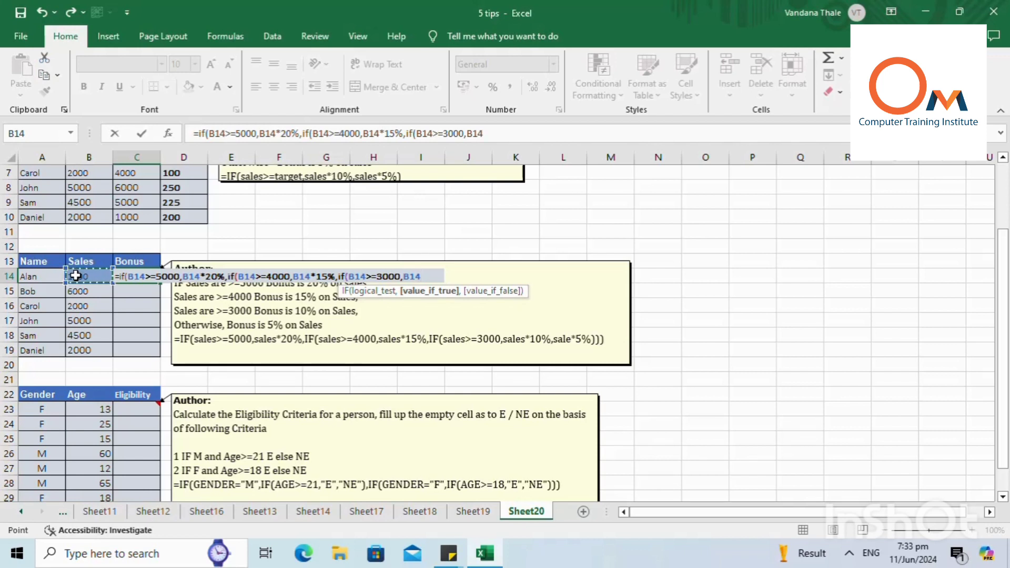
{"action": "type", "text": "*10"}
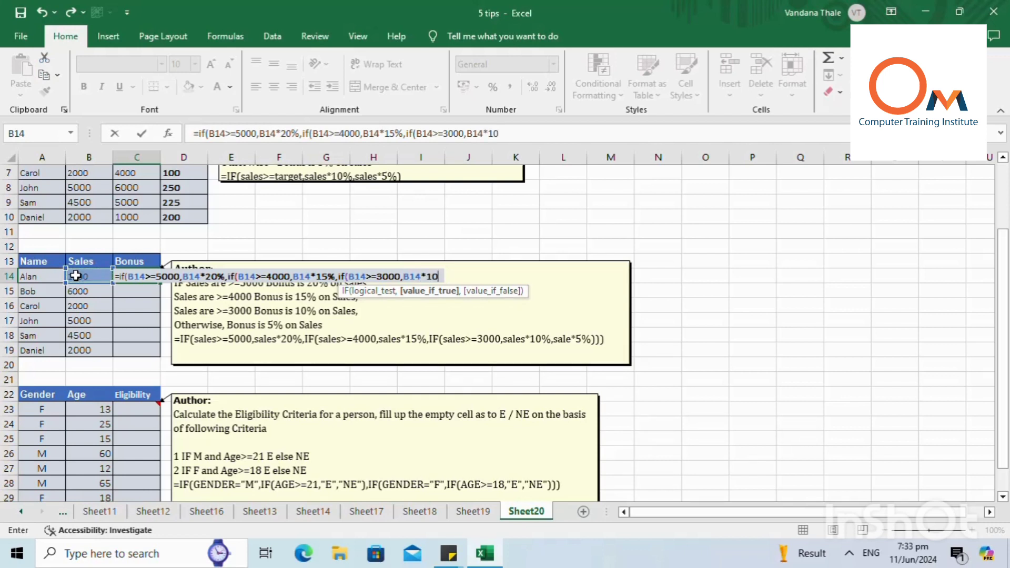
{"action": "type", "text": "%"}
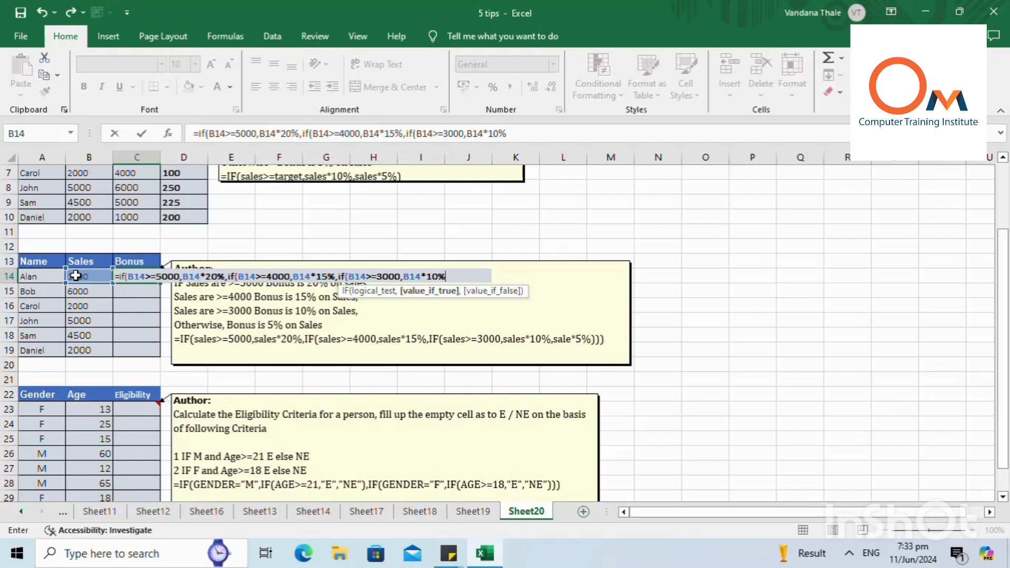
Step: Finish the C14 formula with B14*5% as the final value if false, closing all three IFs
{"action": "type", "text": ","}
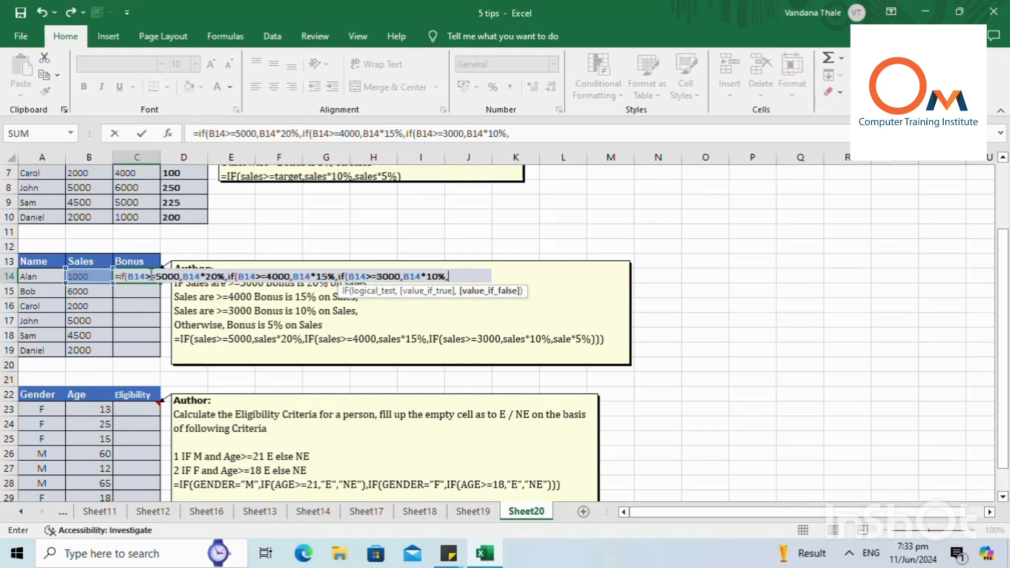
{"action": "left_click", "coordinate": [91, 278]}
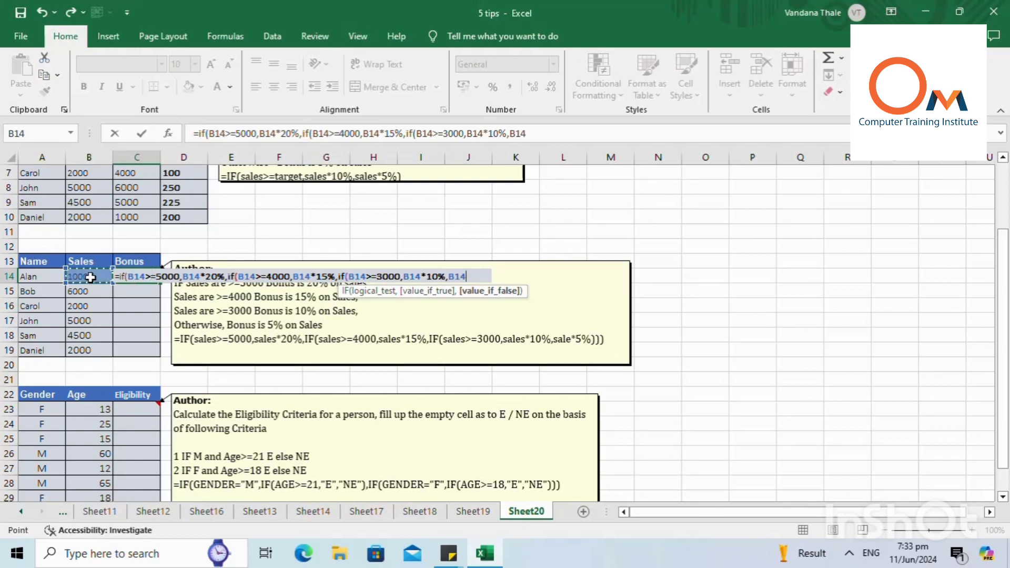
{"action": "type", "text": "*"}
{"action": "type", "text": "5%)))"}
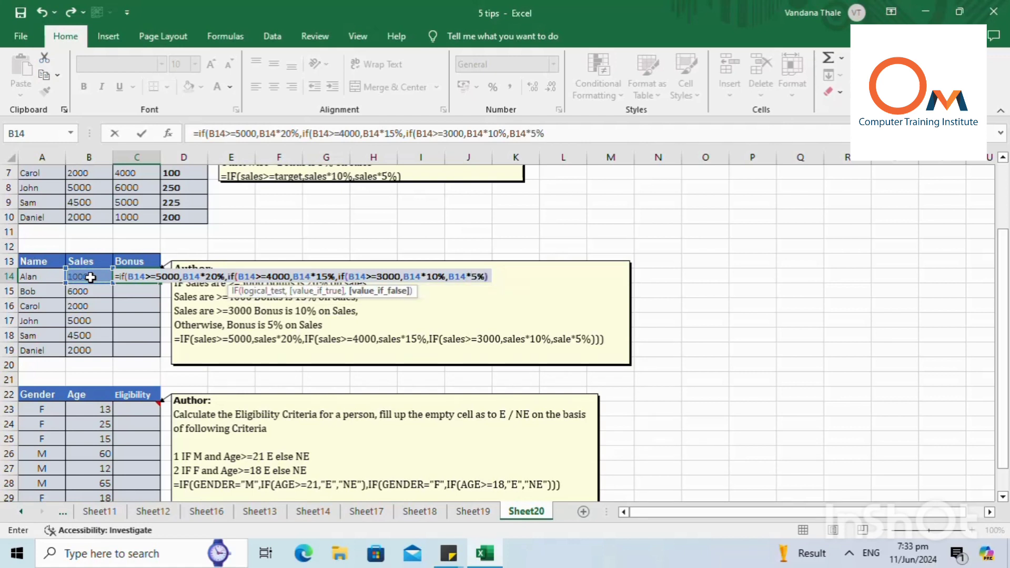
{"action": "key", "text": "Return"}
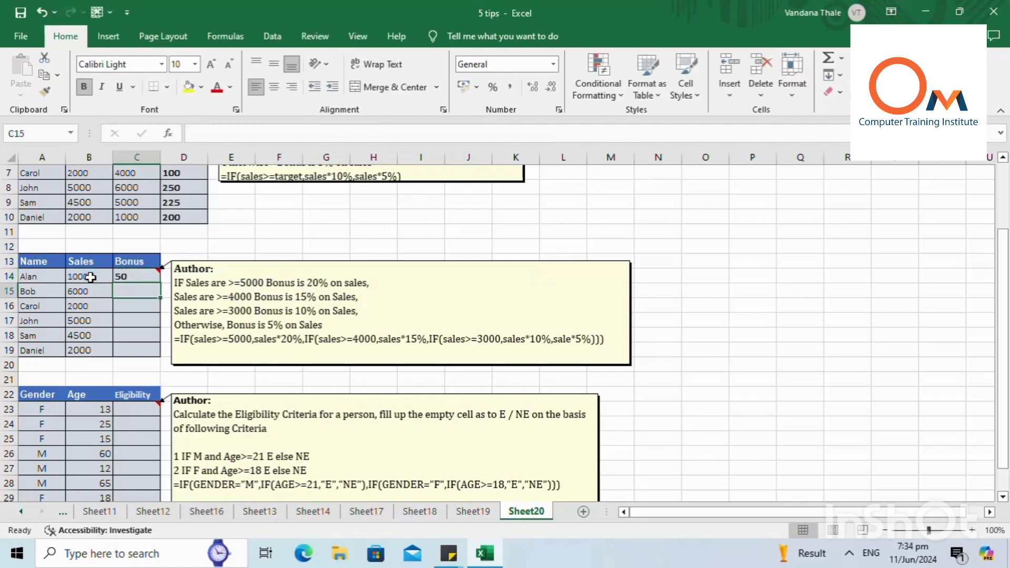
Step: Check the C14 bonus against its sales value, and fill the formula down to C19
{"action": "left_click", "coordinate": [127, 275]}
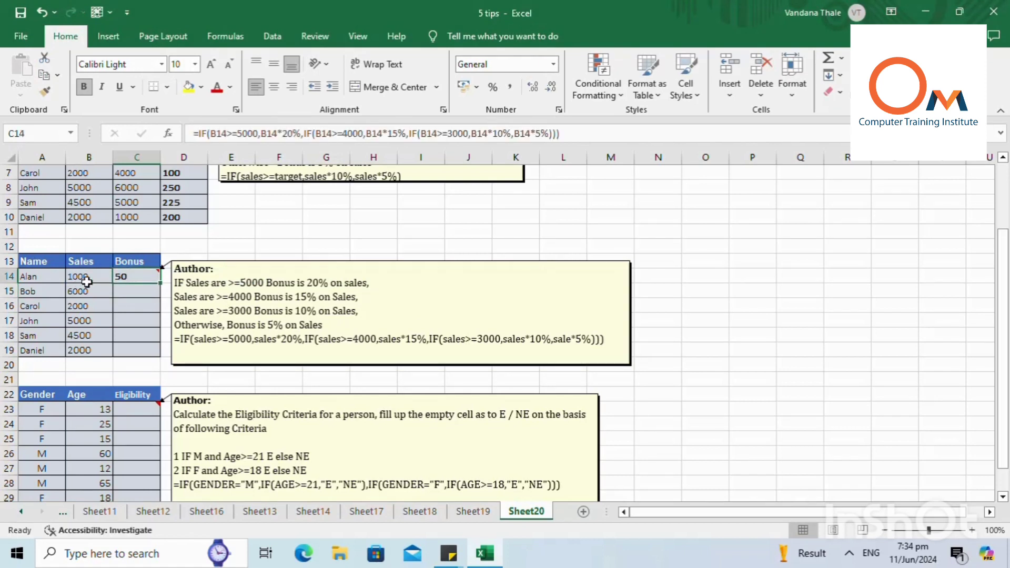
{"action": "left_click", "coordinate": [92, 277]}
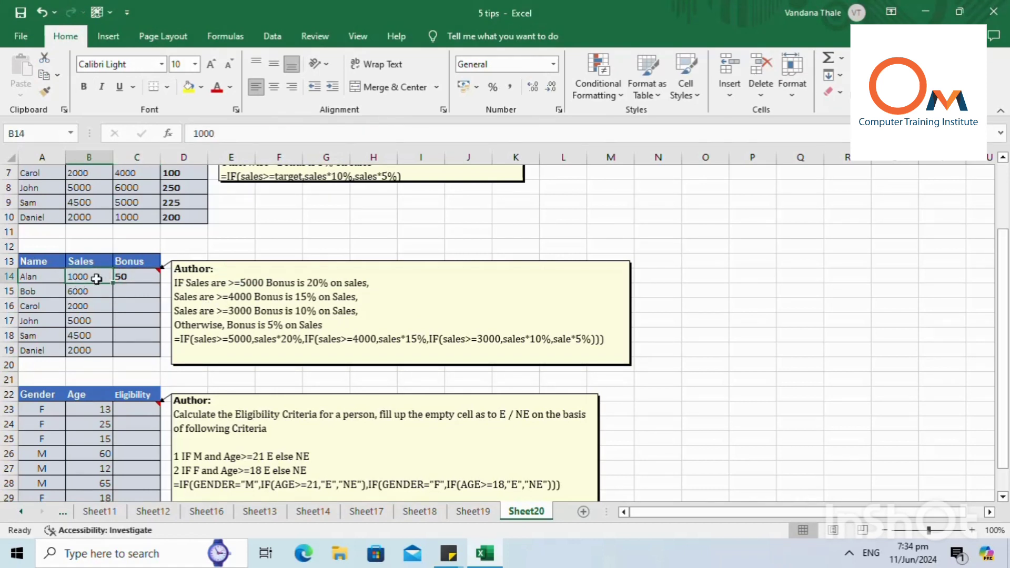
{"action": "left_click", "coordinate": [148, 274]}
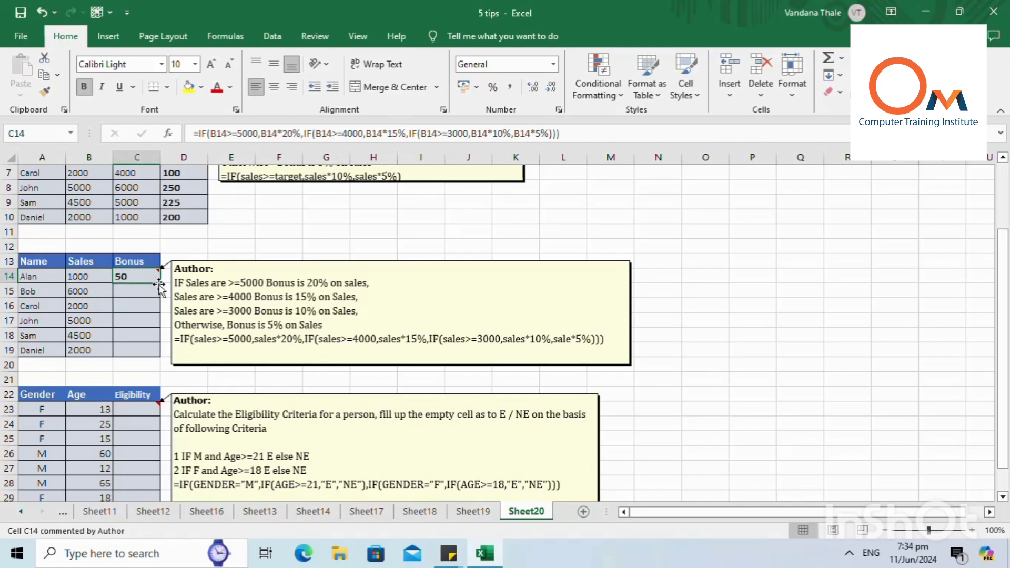
{"action": "left_click_drag", "start_coordinate": [159, 285], "coordinate": [157, 353]}
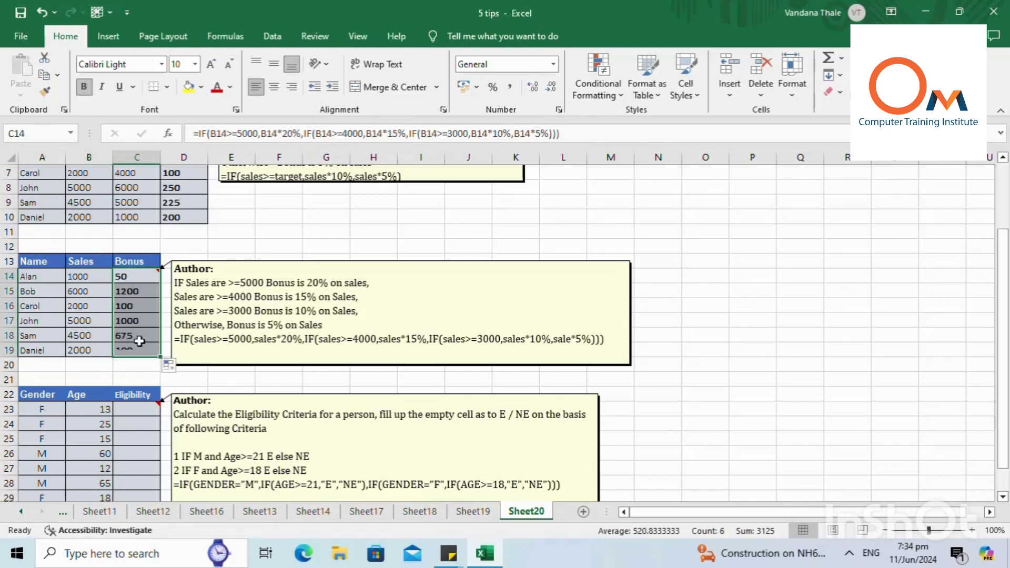
Step: Check the second table's filled bonus formulas, and read the eligibility rules in the comment beside the Gender and Age table
{"action": "left_click", "coordinate": [79, 322]}
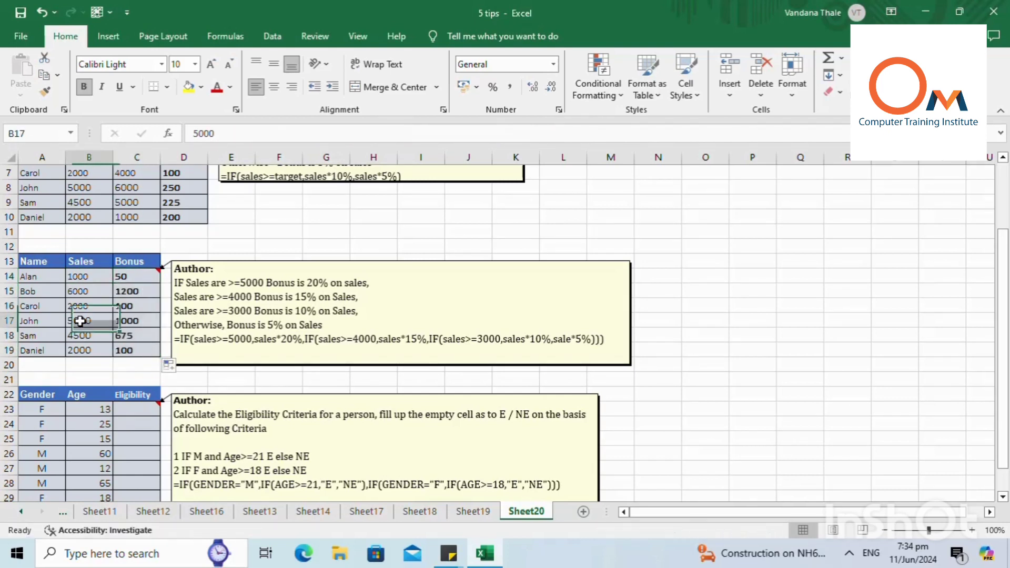
{"action": "left_click", "coordinate": [143, 321]}
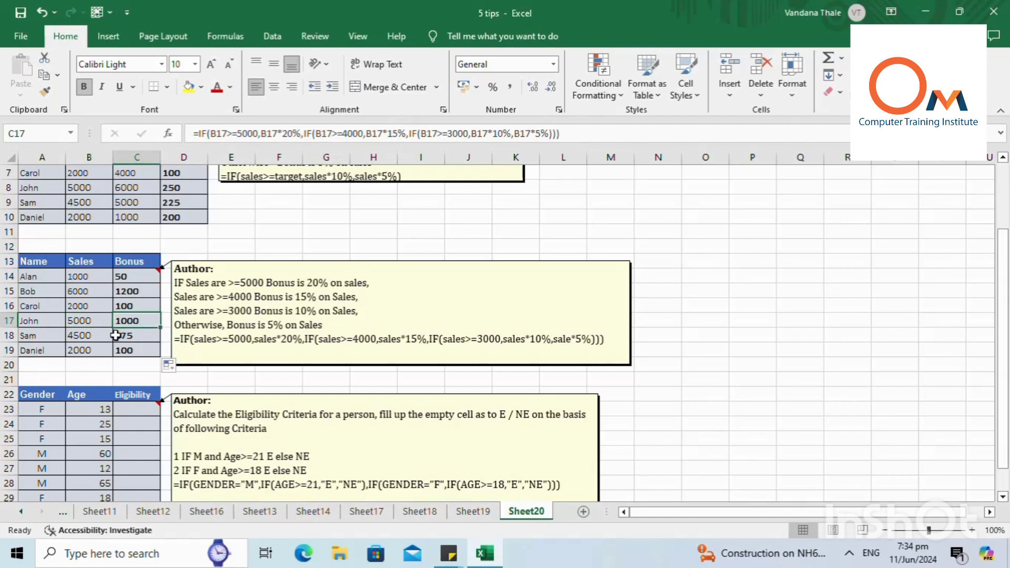
{"action": "left_click", "coordinate": [120, 305]}
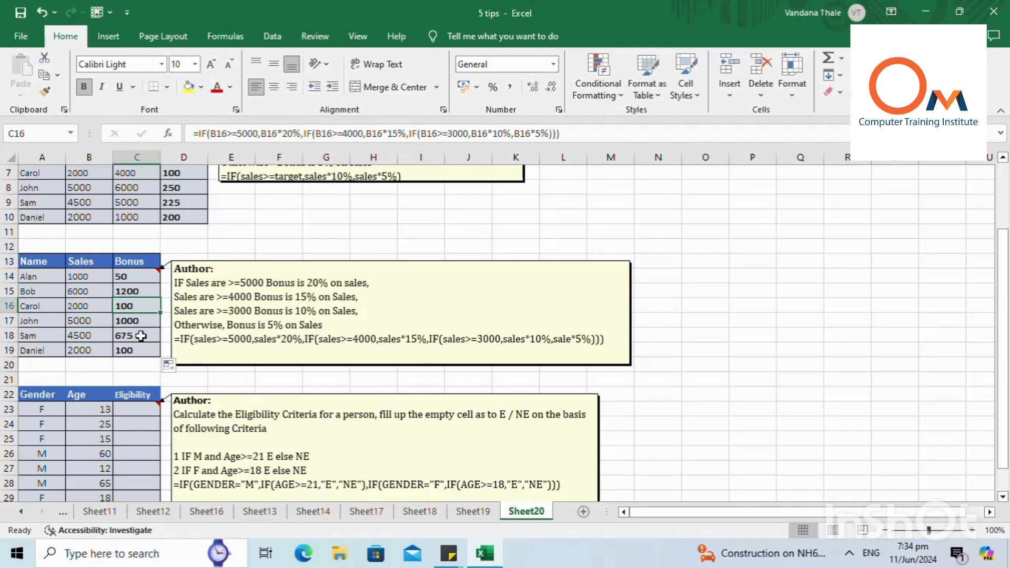
{"action": "left_click", "coordinate": [140, 335]}
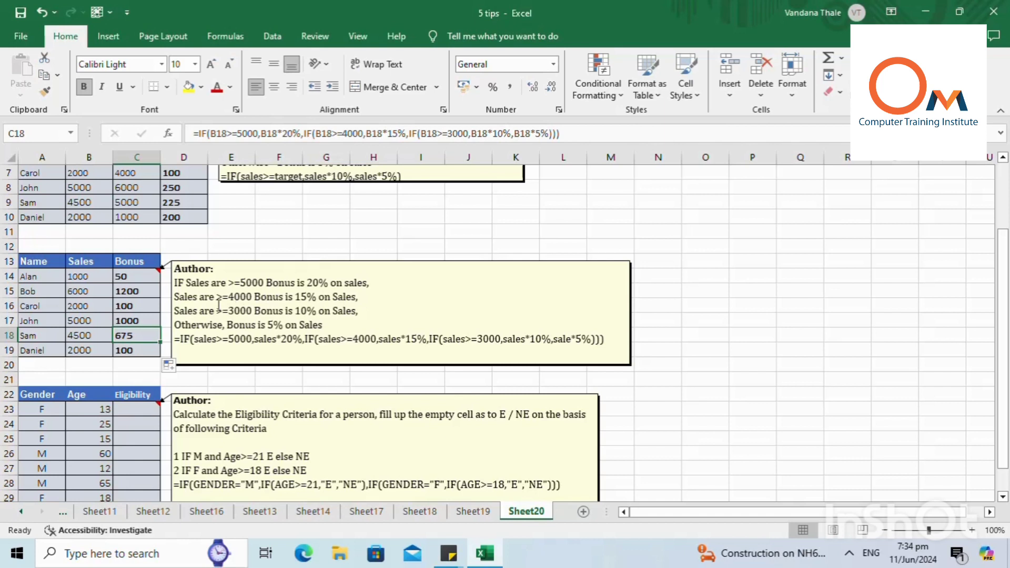
{"action": "left_click", "coordinate": [142, 350]}
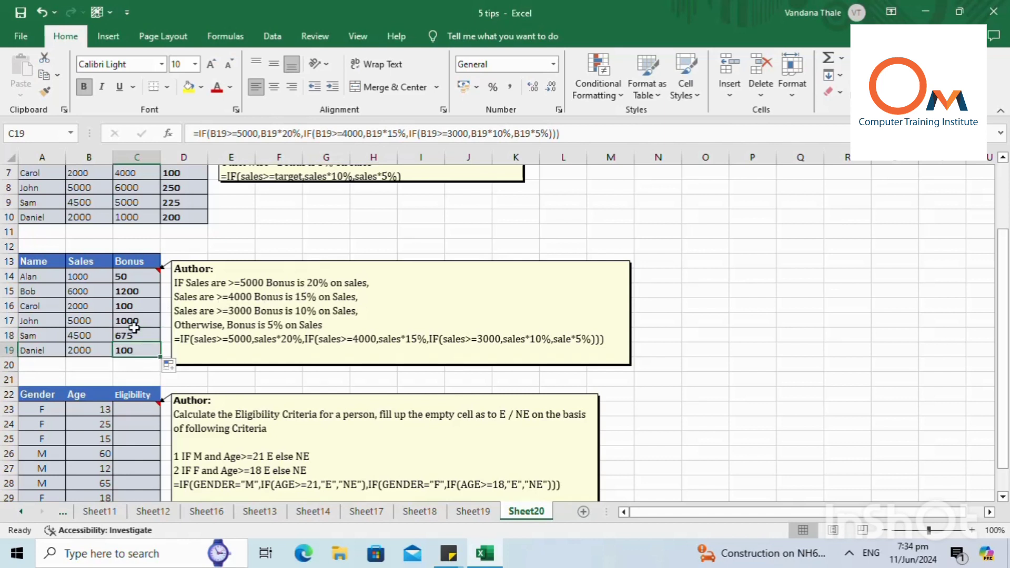
{"action": "scroll", "coordinate": [146, 325], "scroll_direction": "down", "scroll_amount": 5}
{"action": "scroll", "coordinate": [145, 326], "scroll_direction": "up", "scroll_amount": 3}
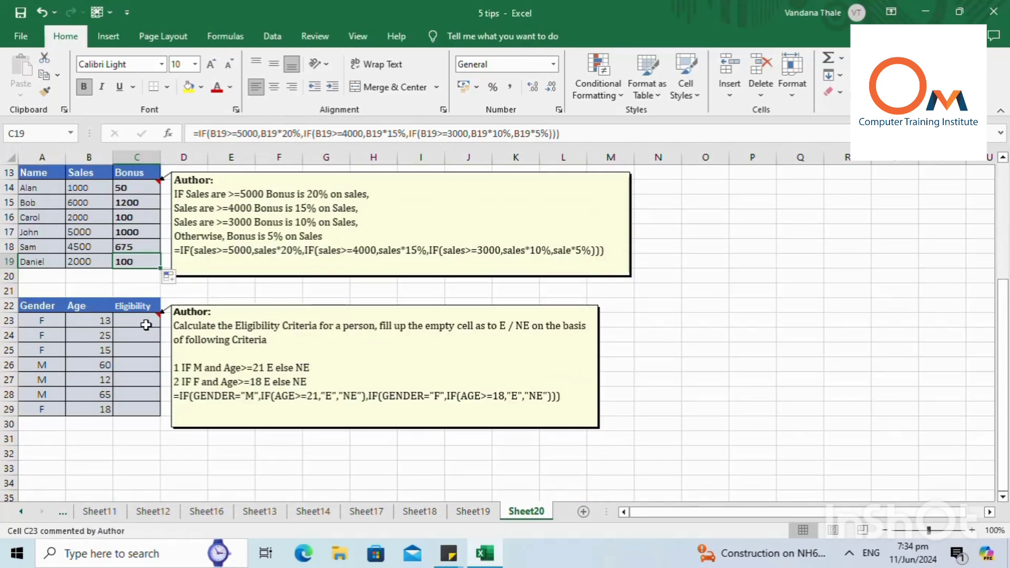
{"action": "scroll", "coordinate": [146, 325], "scroll_direction": "down", "scroll_amount": 2}
{"action": "left_click", "coordinate": [42, 218]}
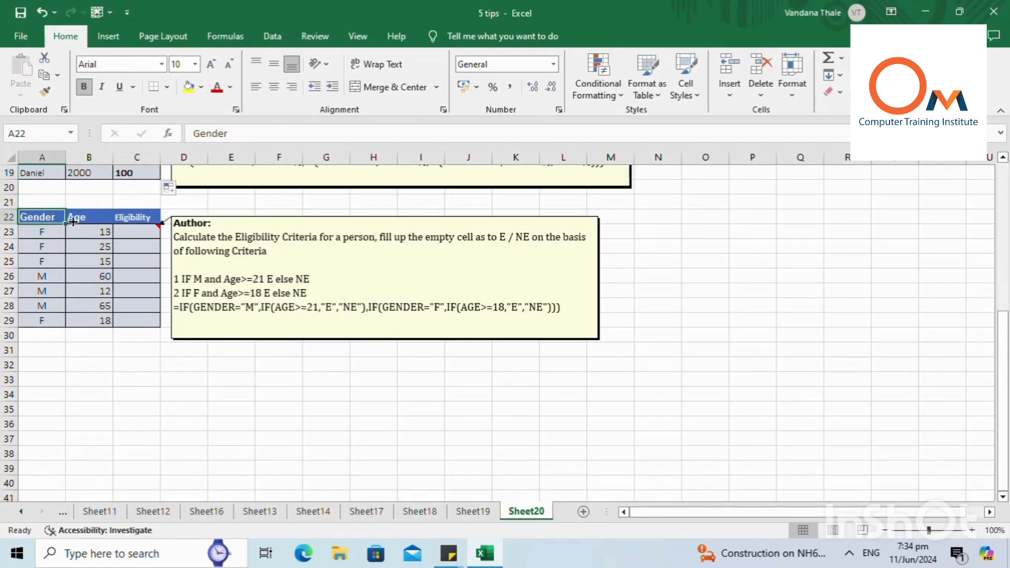
{"action": "left_click", "coordinate": [84, 217]}
{"action": "left_click", "coordinate": [139, 219]}
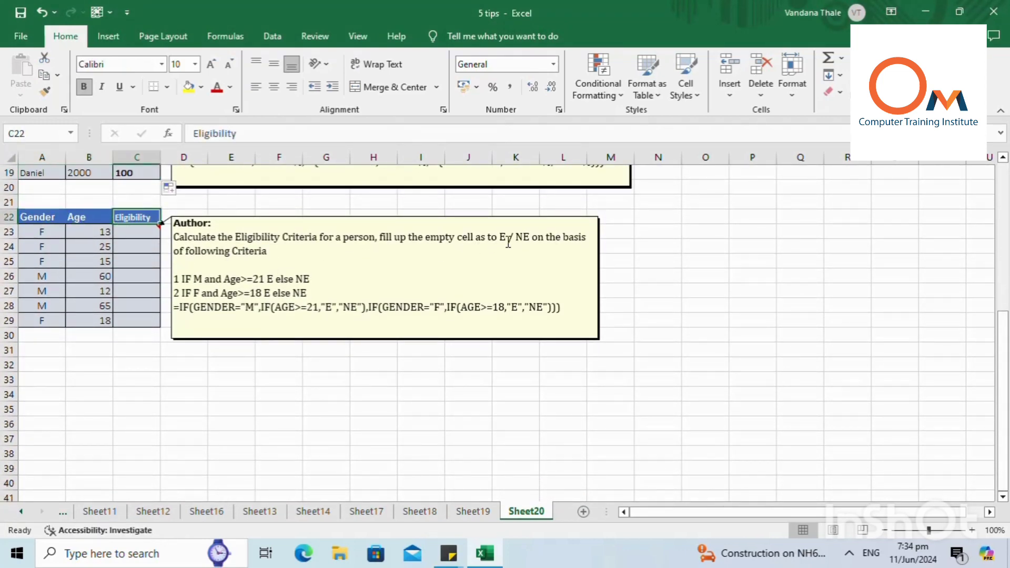
{"action": "left_click", "coordinate": [269, 251]}
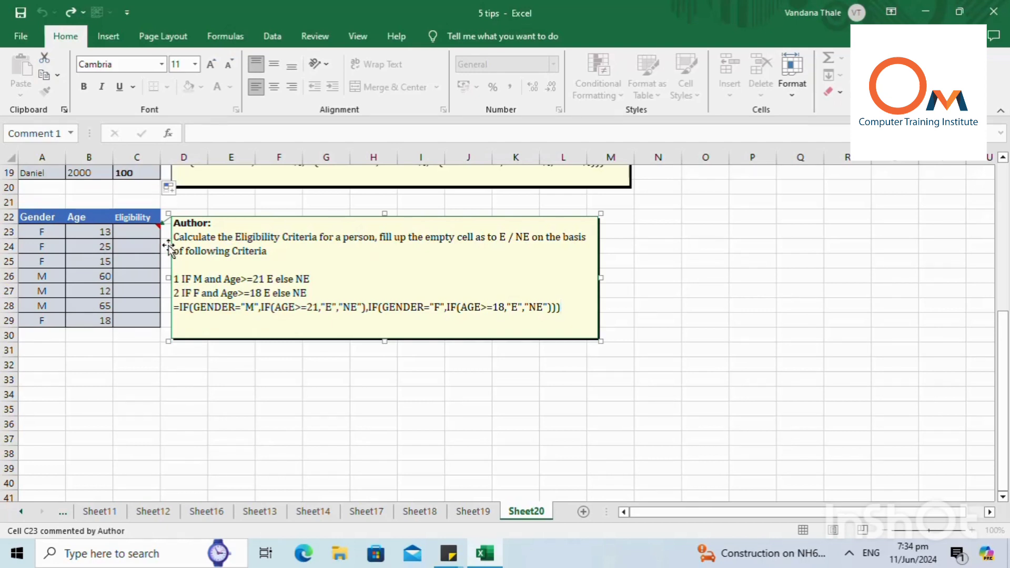
Step: Start an IF formula in C23 of the Eligibility column with the logical test A23="M"
{"action": "left_click", "coordinate": [137, 227]}
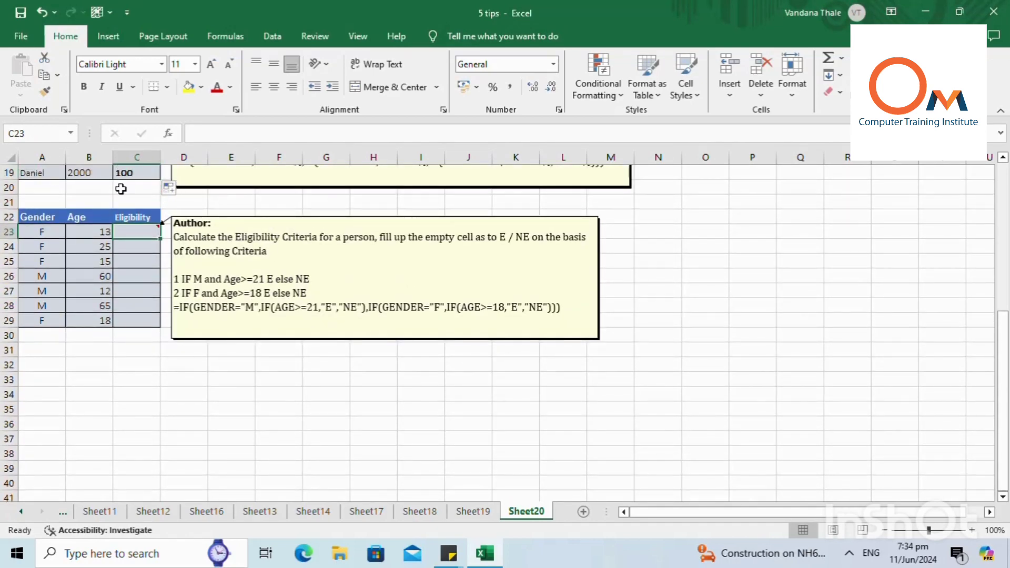
{"action": "scroll", "coordinate": [127, 195], "scroll_direction": "down", "scroll_amount": 1}
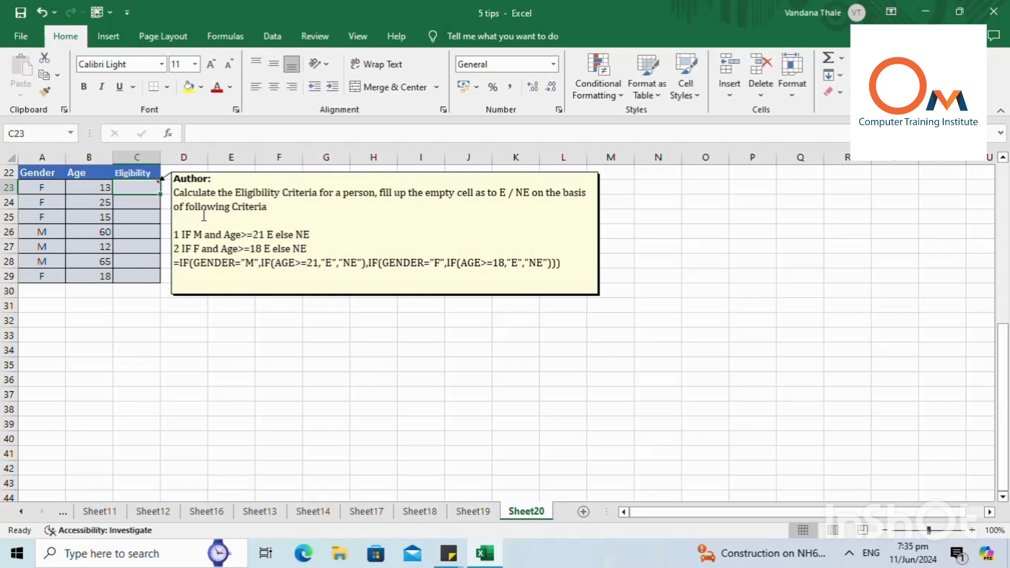
{"action": "type", "text": "=i"}
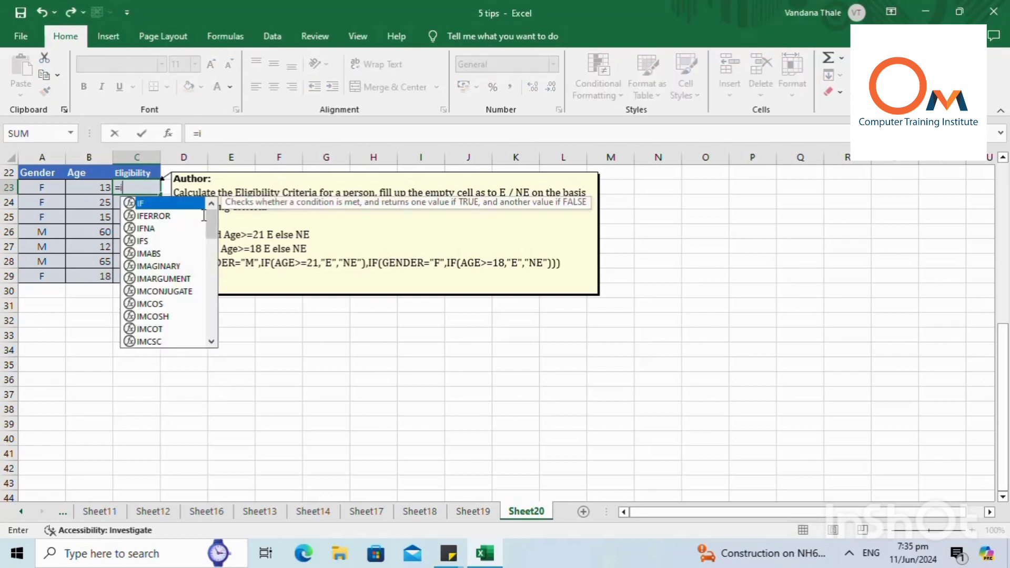
{"action": "type", "text": "f("}
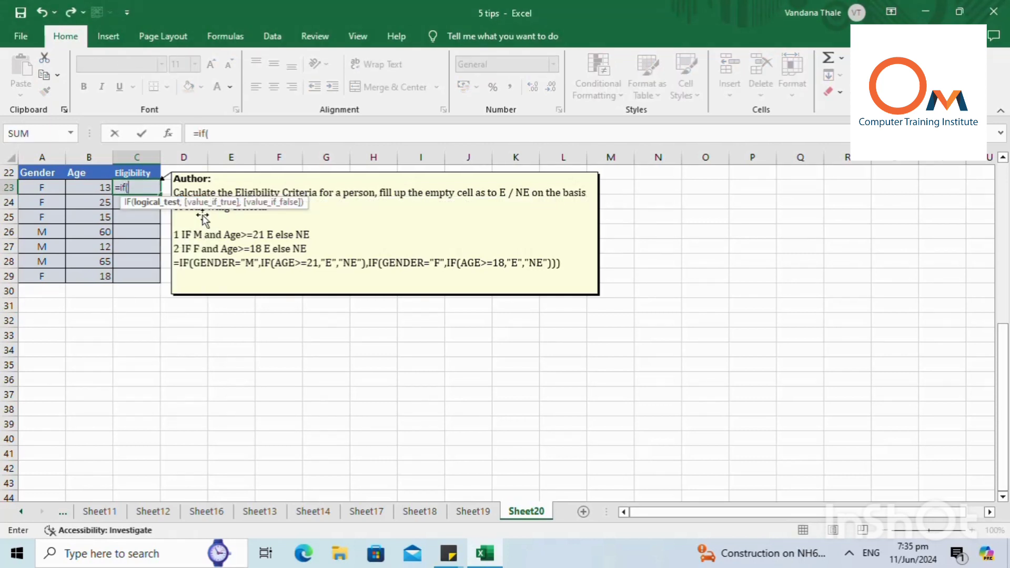
{"action": "left_click", "coordinate": [42, 190]}
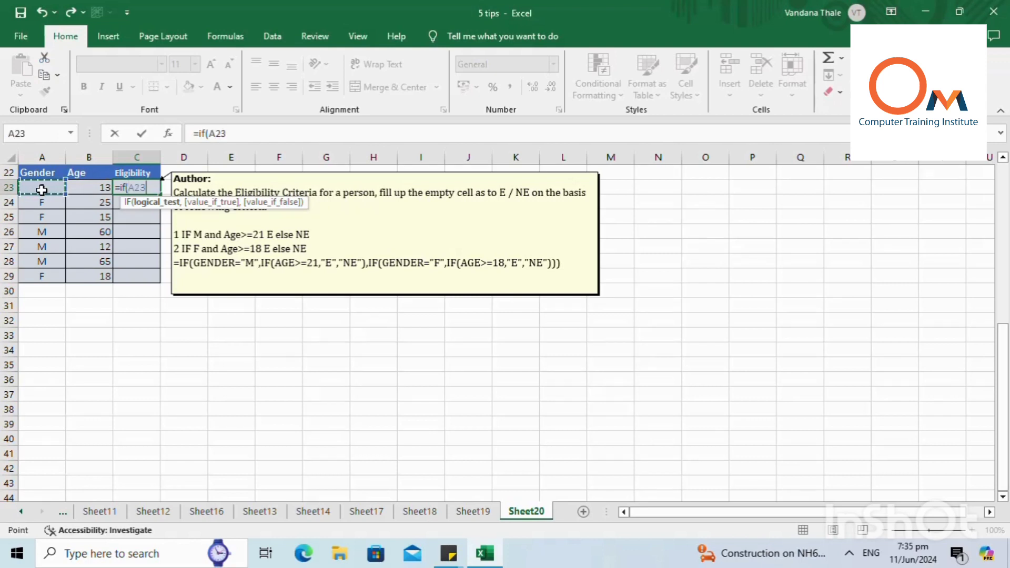
{"action": "type", "text": "=\"M"}
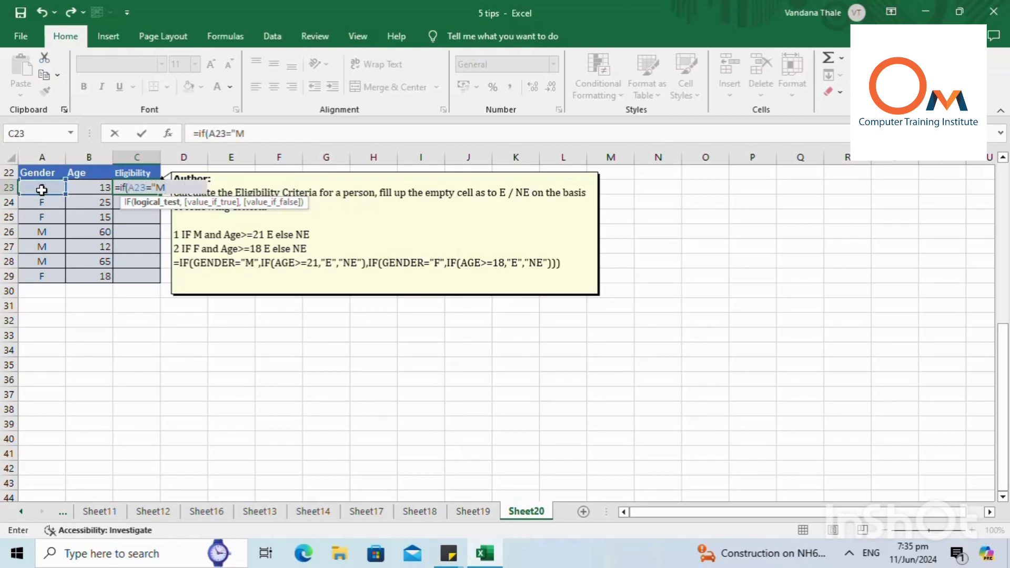
Step: Nest an IF as the value if true, testing the age in B23 against 21 and returning "E" or else "NE"
{"action": "type", "text": "\",If"}
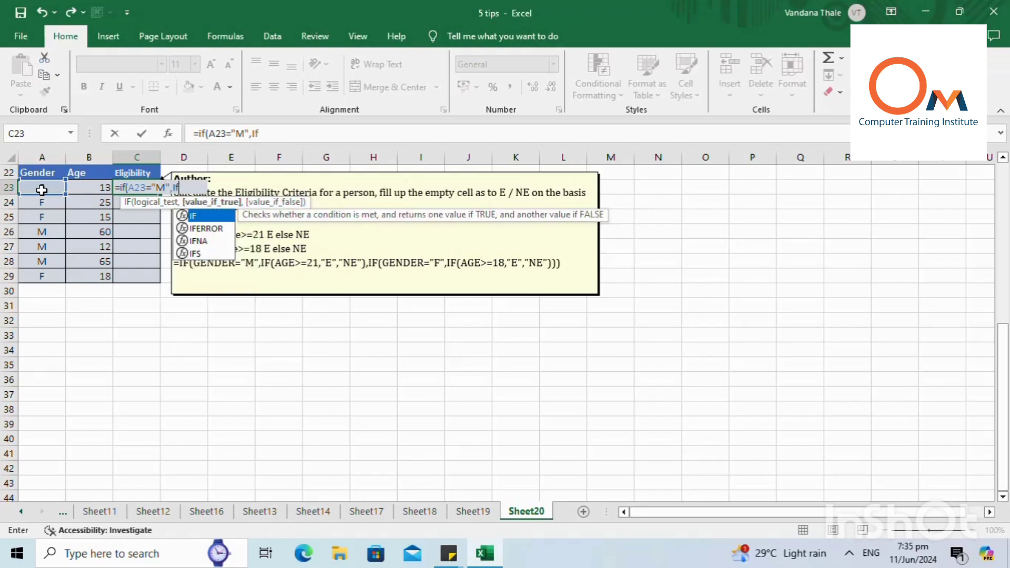
{"action": "type", "text": "("}
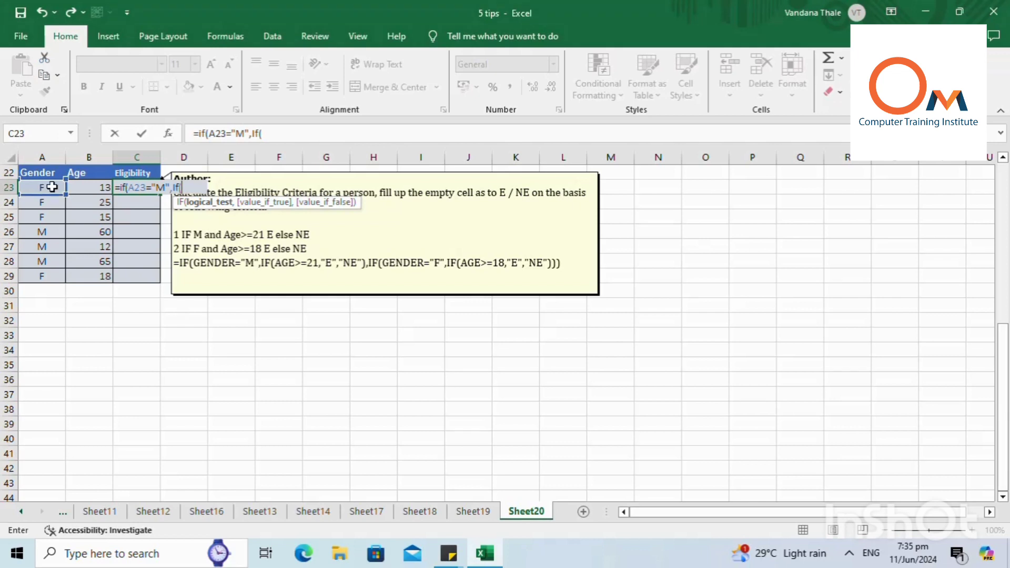
{"action": "left_click", "coordinate": [95, 186]}
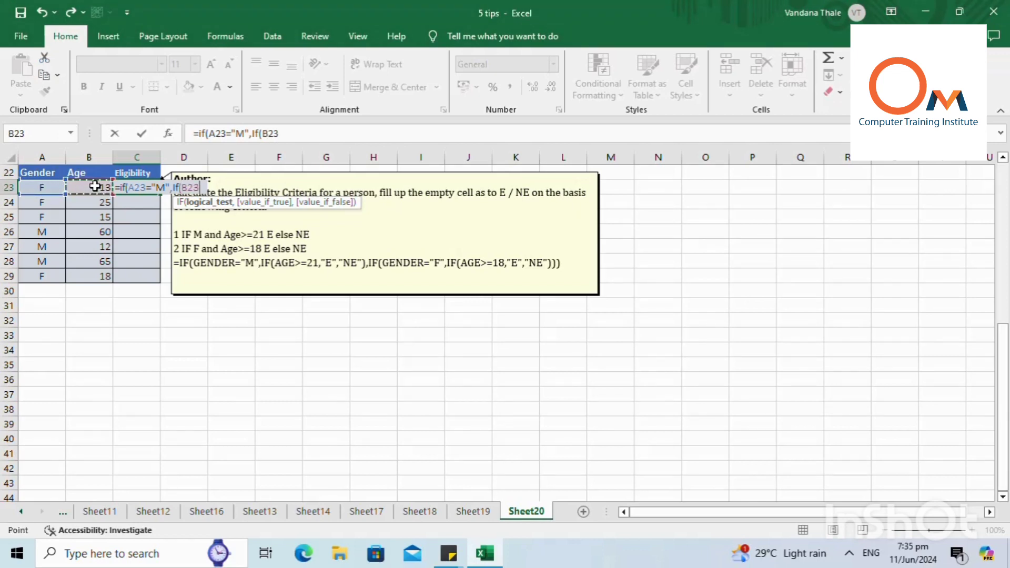
{"action": "type", "text": "/.="}
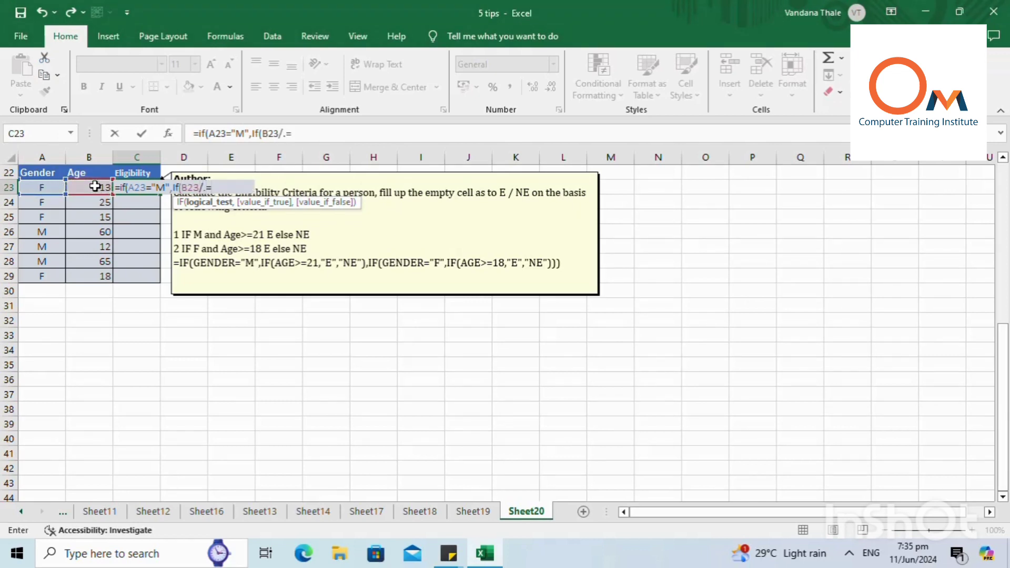
{"action": "type", "text": "21,"}
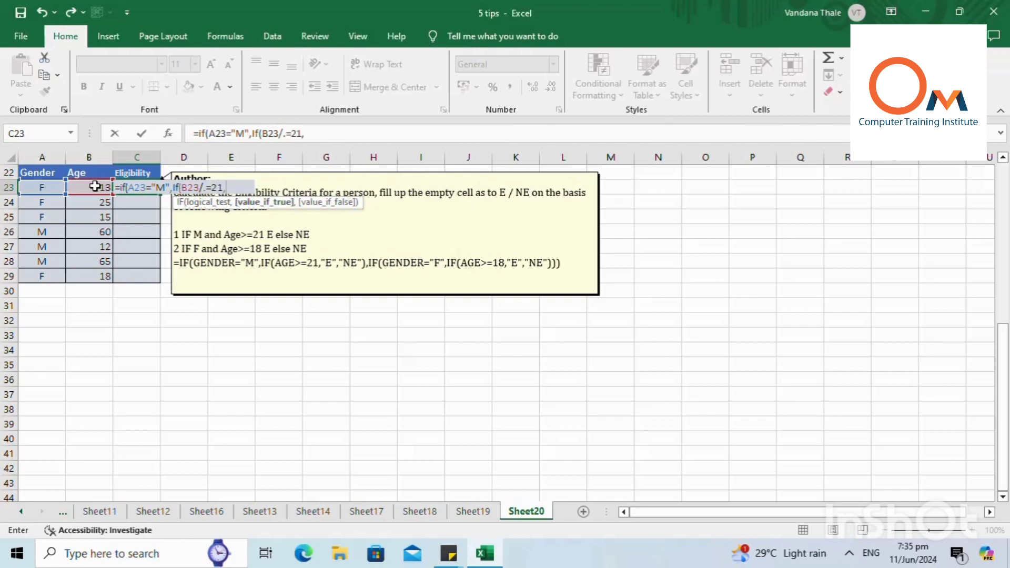
{"action": "type", "text": "\"E\",\""}
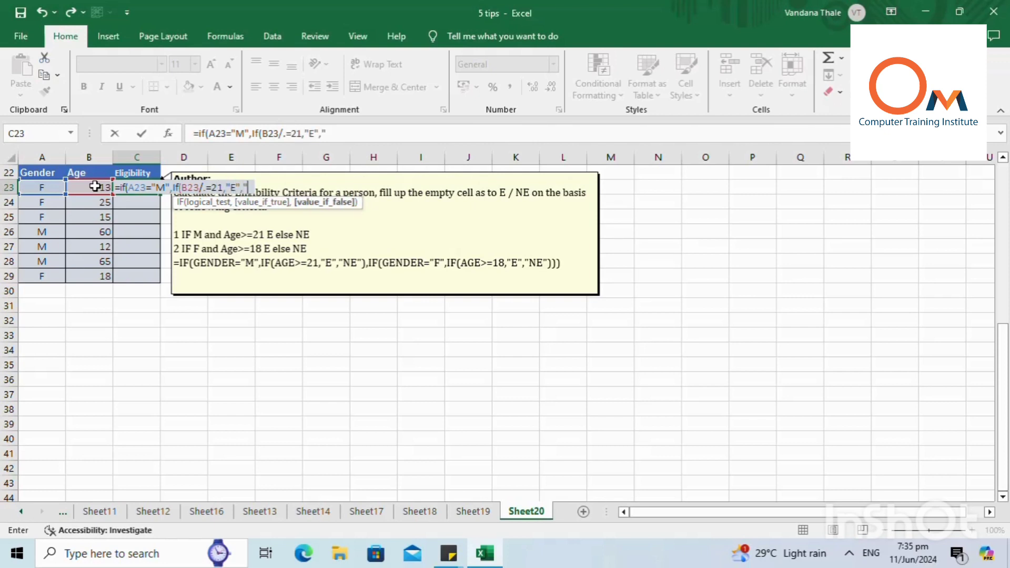
{"action": "type", "text": "NE\""}
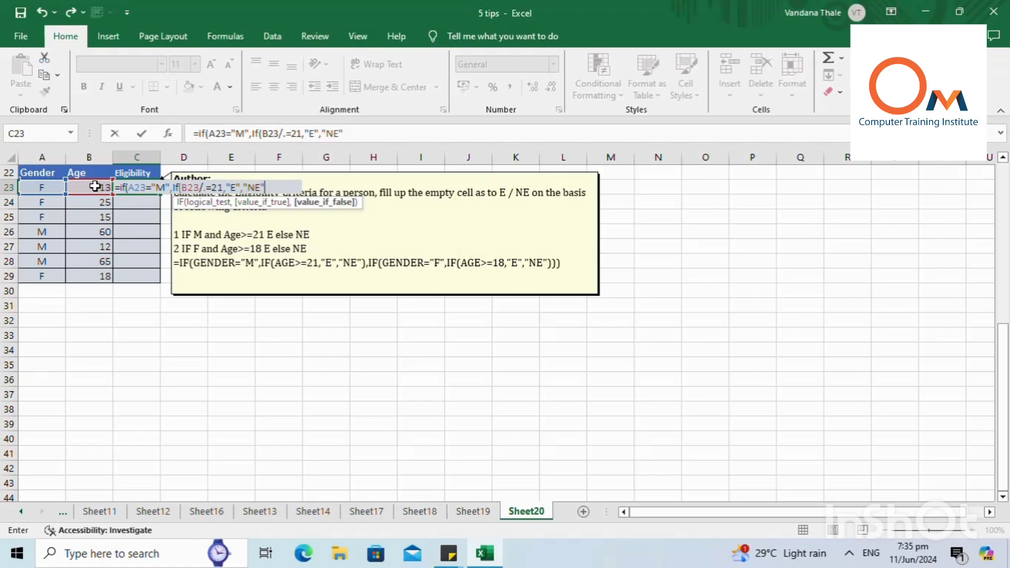
{"action": "type", "text": ")"}
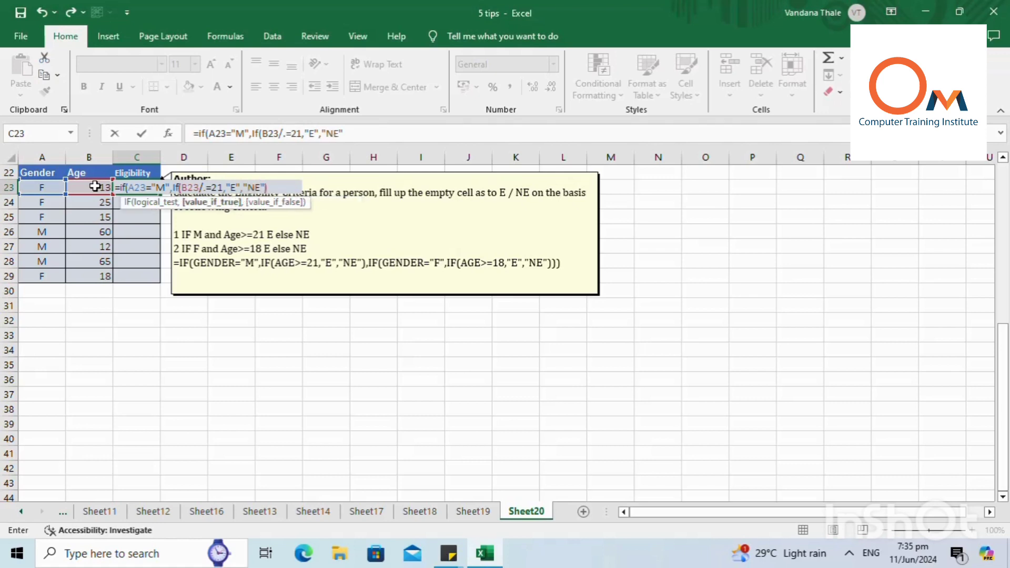
Step: Add another IF as the value if false of the C23 formula, with the test A23="F"
{"action": "type", "text": ","}
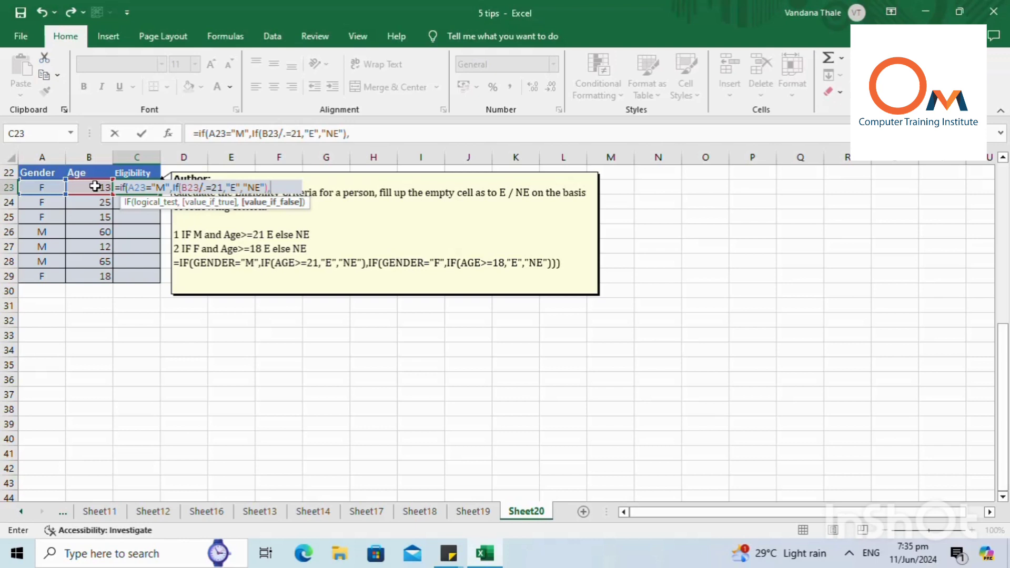
{"action": "type", "text": "if("}
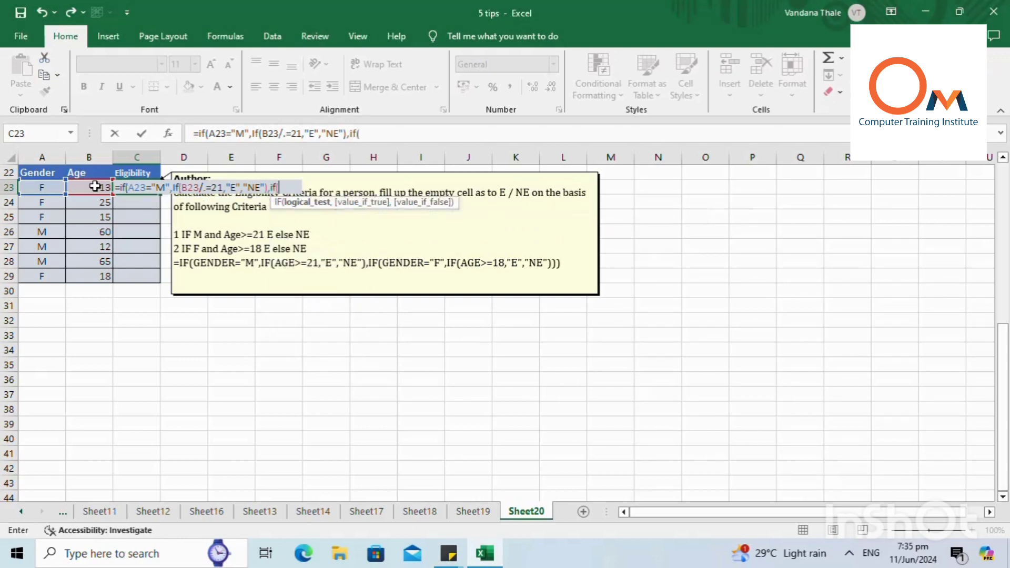
{"action": "left_click", "coordinate": [45, 188]}
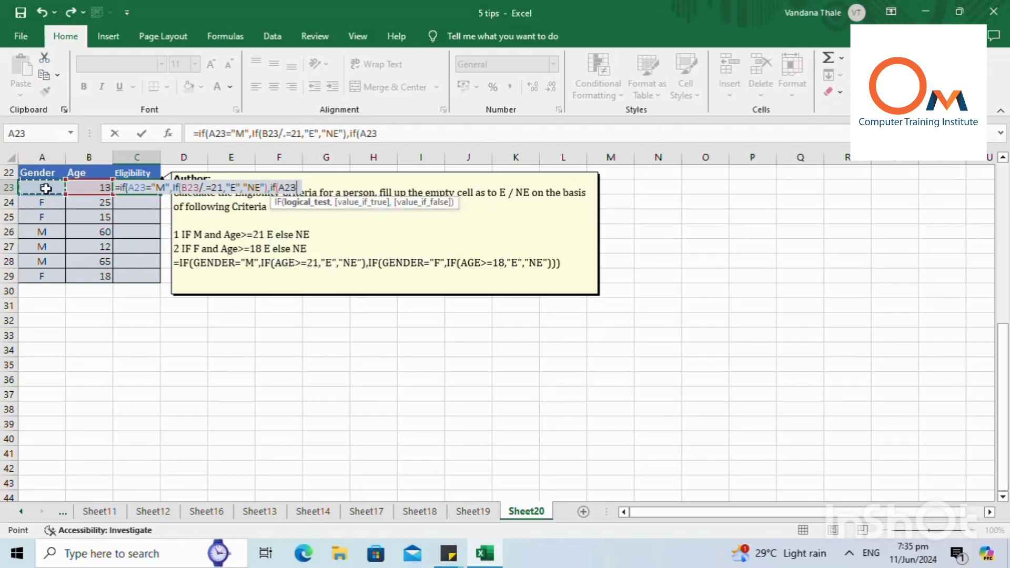
{"action": "type", "text": "="}
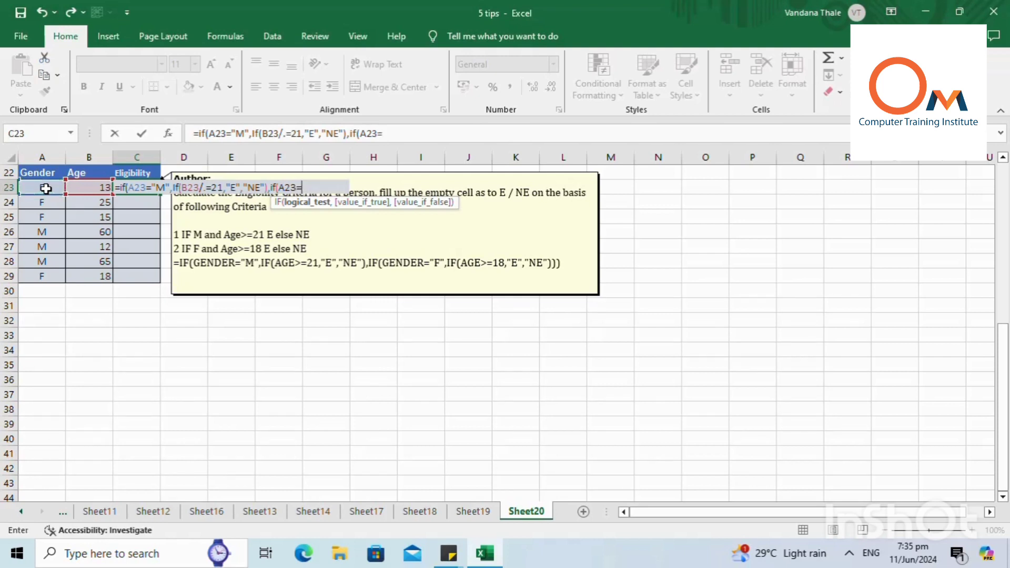
{"action": "type", "text": "\"F\","}
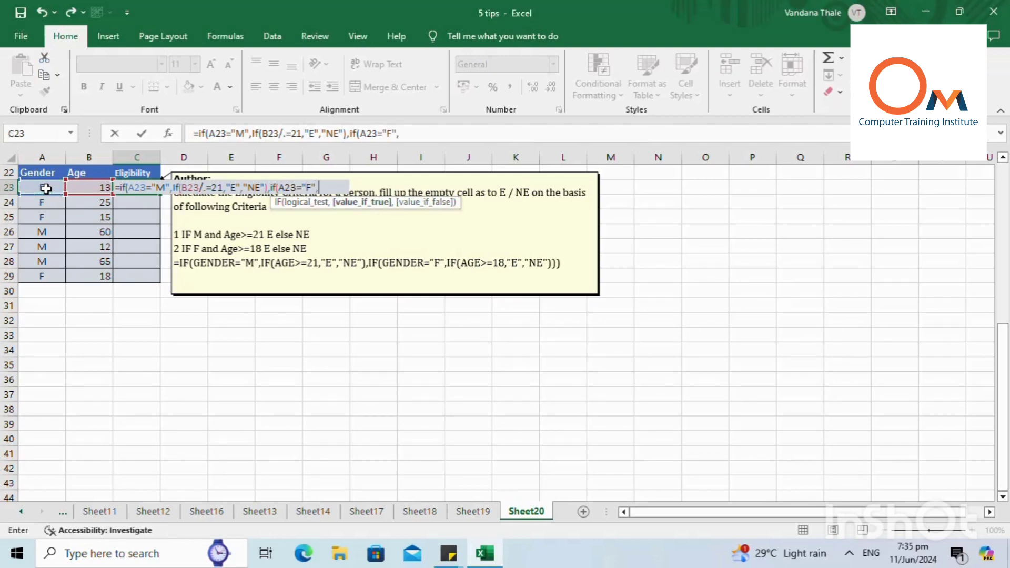
Step: Nest IF(B23>=18,"E","NE") under the female test, close all open IFs, and submit the C23 formula
{"action": "type", "text": "if("}
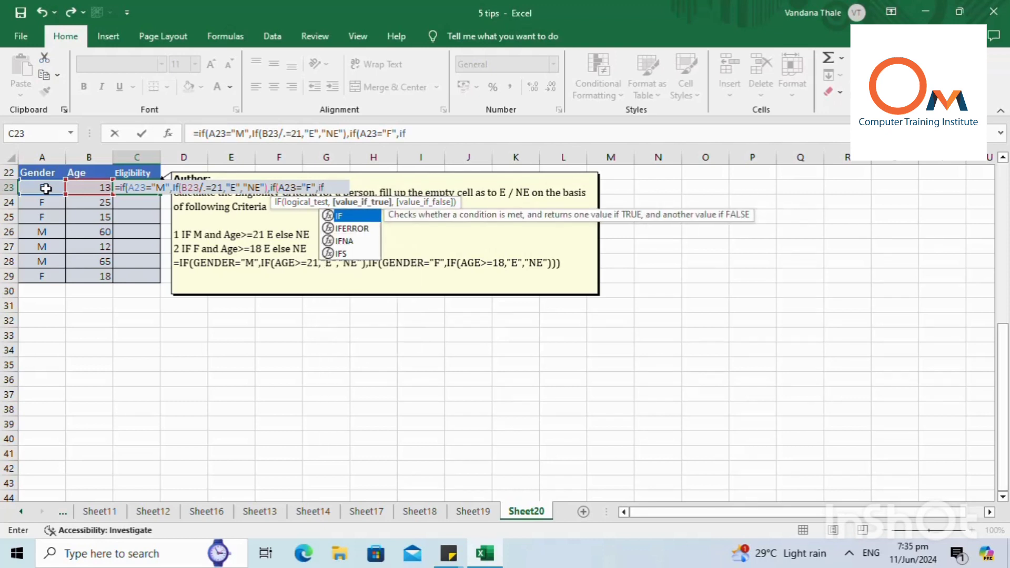
{"action": "left_click", "coordinate": [93, 188]}
{"action": "type", "text": ">"}
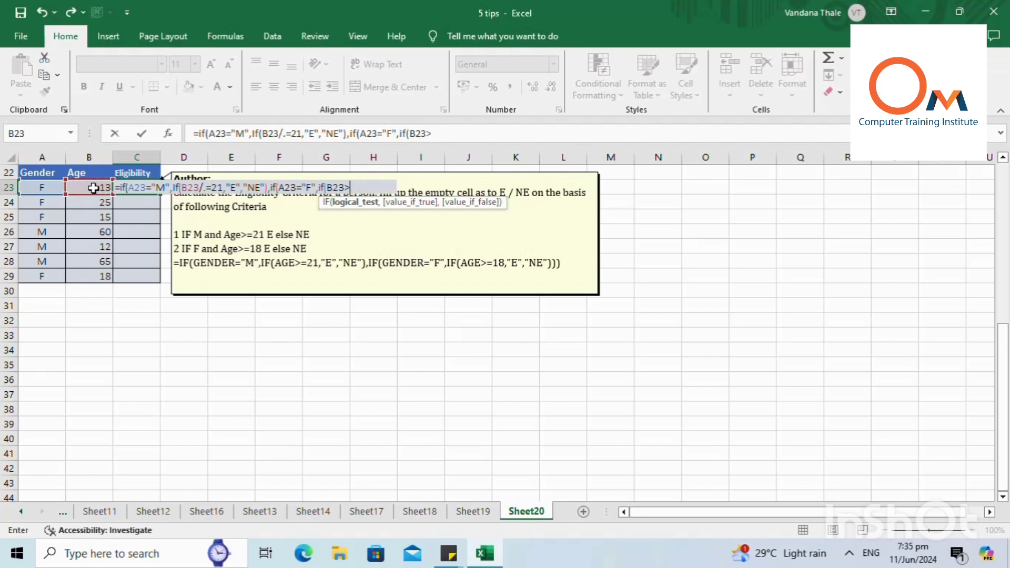
{"action": "type", "text": "=18,"}
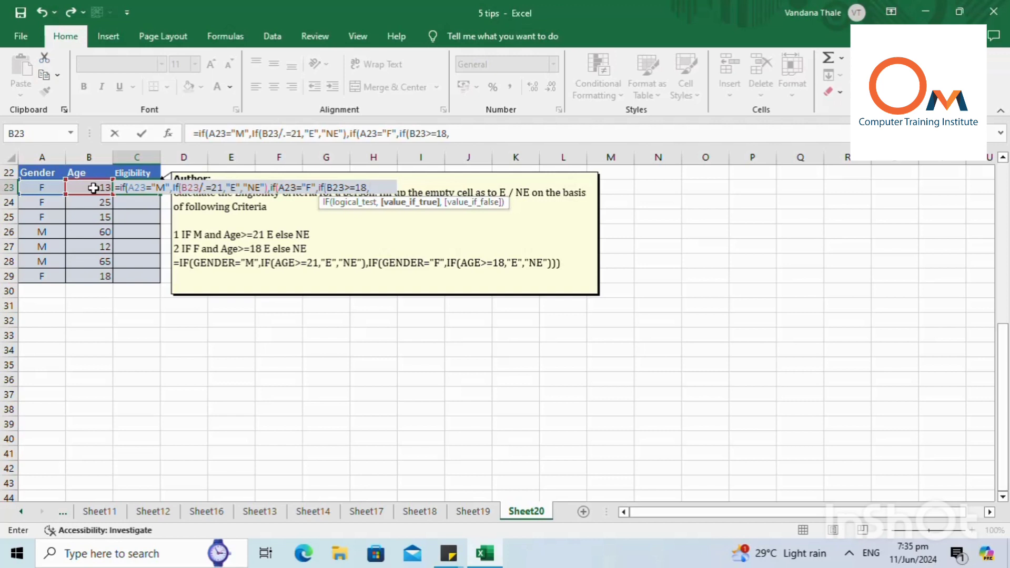
{"action": "type", "text": "\"E\",\"NE"}
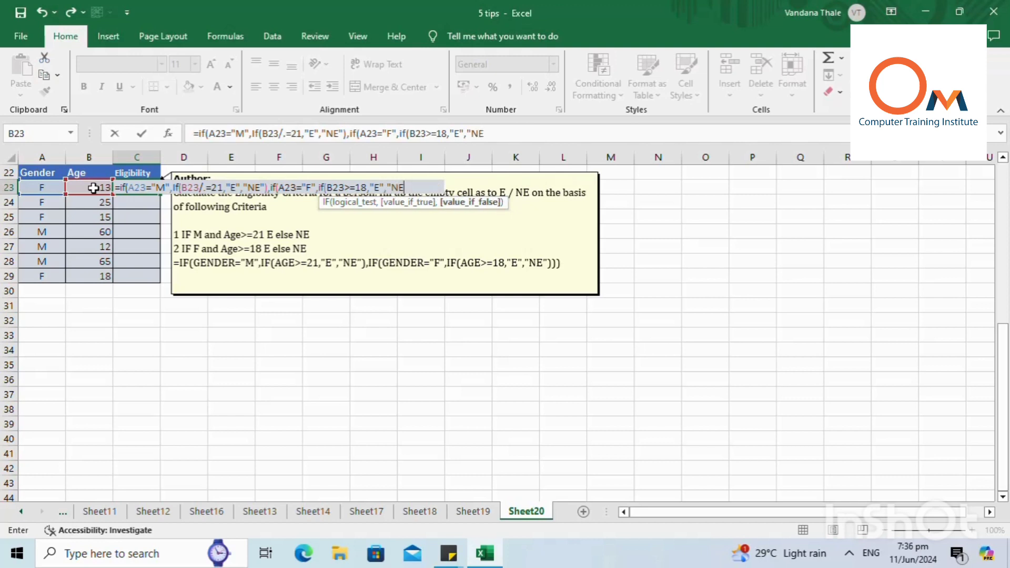
{"action": "type", "text": "\")))"}
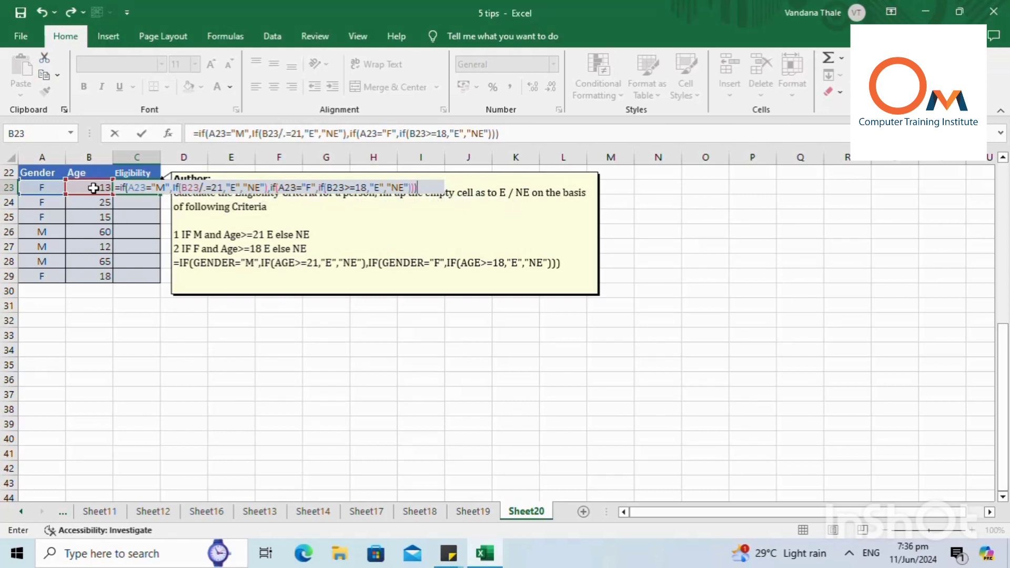
{"action": "key", "text": "Return"}
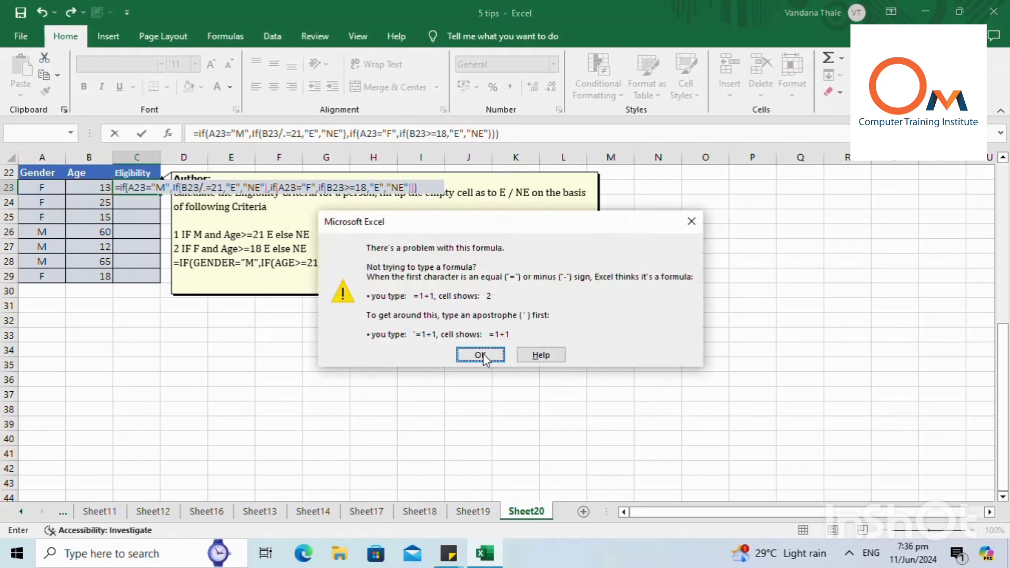
Step: Correct the male age test in the C23 formula to B23>=21 and enter the formula
{"action": "left_click", "coordinate": [481, 356]}
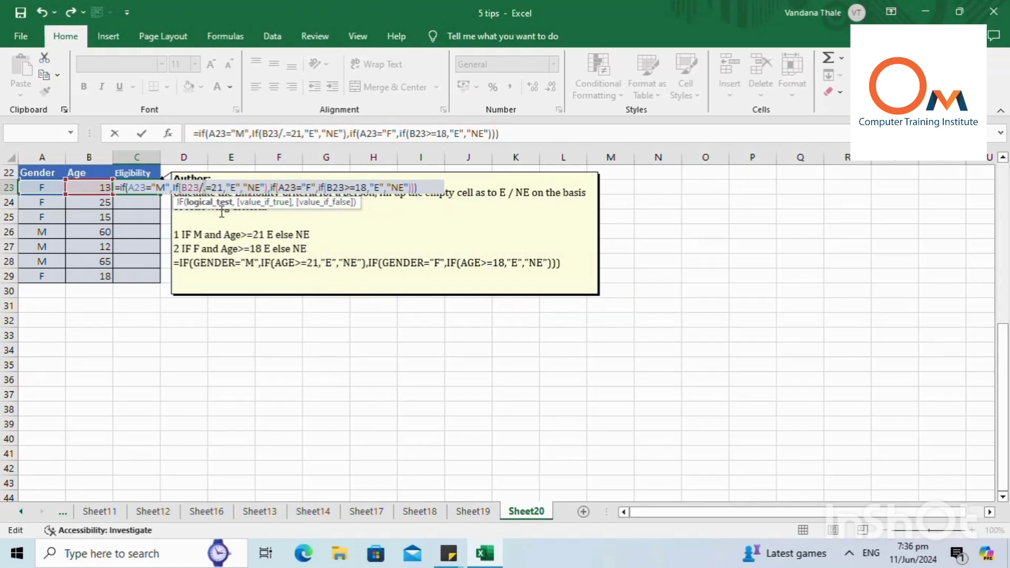
{"action": "key", "text": "Delete"}
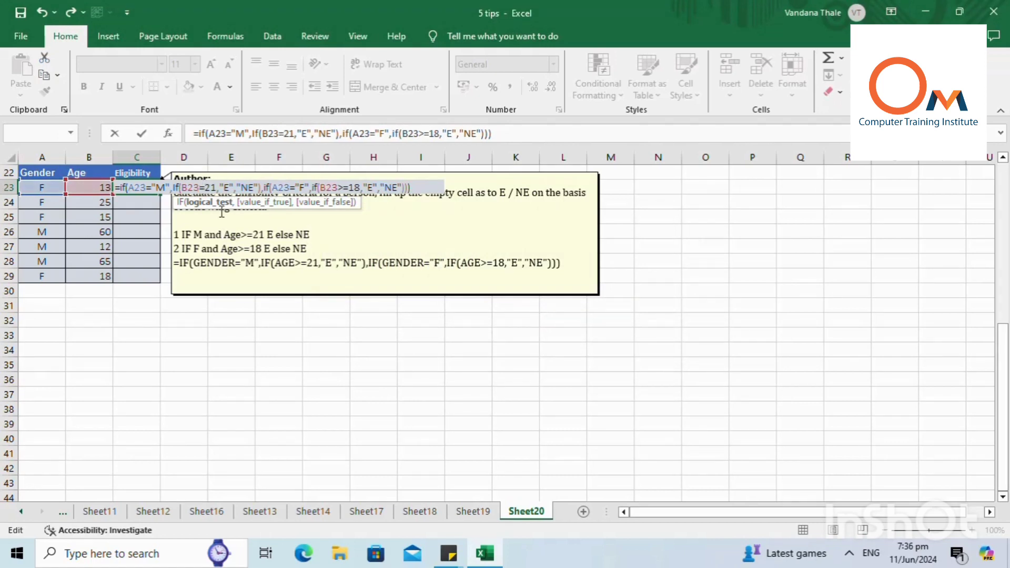
{"action": "key", "text": "BackSpace"}
{"action": "type", "text": ">"}
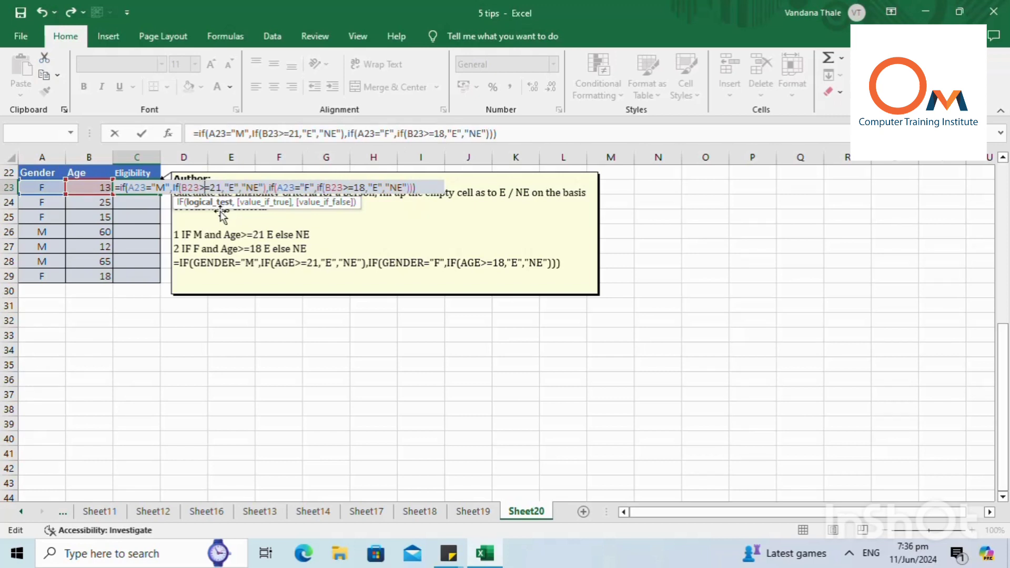
{"action": "key", "text": "Return"}
Step: Fill the C23 eligibility formula down to C29, and check the filled formulas in C28, C27, C29 and C24
{"action": "left_click", "coordinate": [147, 188]}
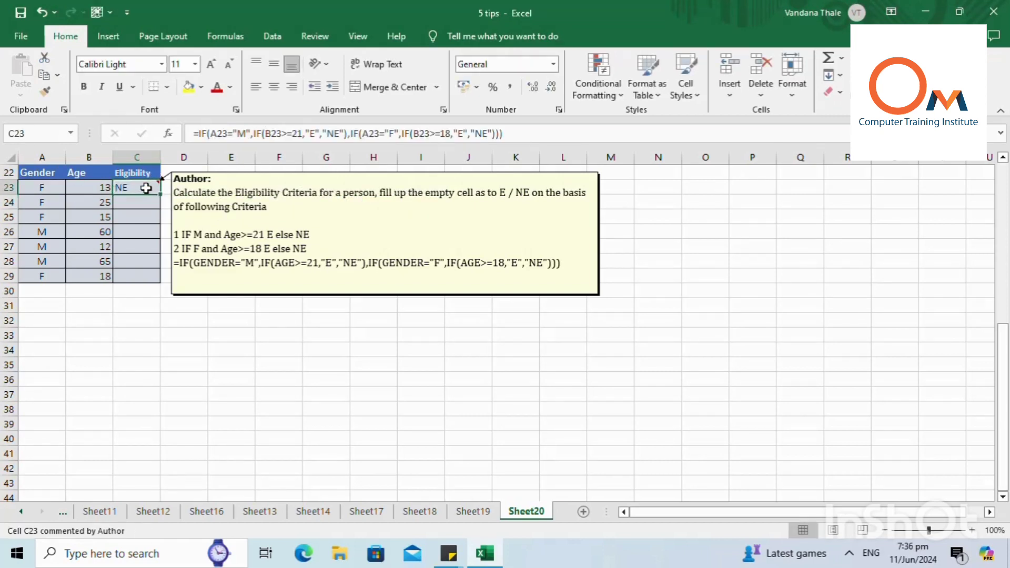
{"action": "left_click_drag", "start_coordinate": [160, 194], "coordinate": [159, 273]}
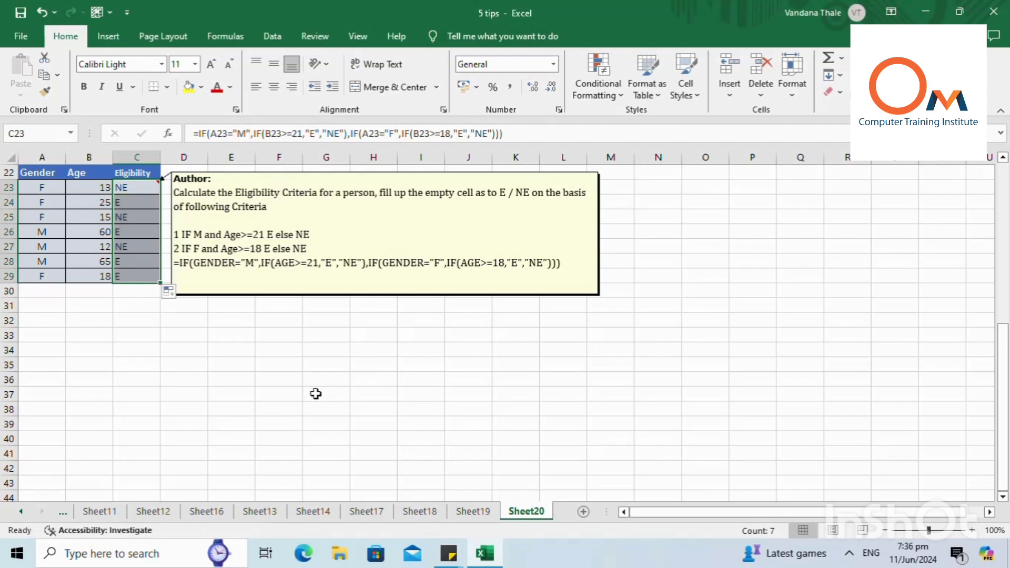
{"action": "left_click", "coordinate": [122, 256]}
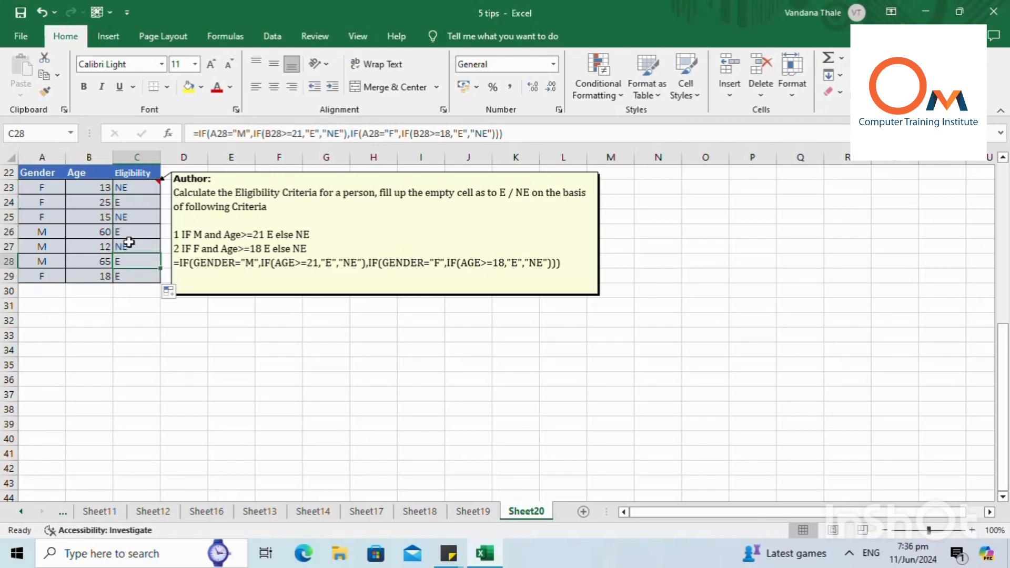
{"action": "left_click", "coordinate": [129, 242]}
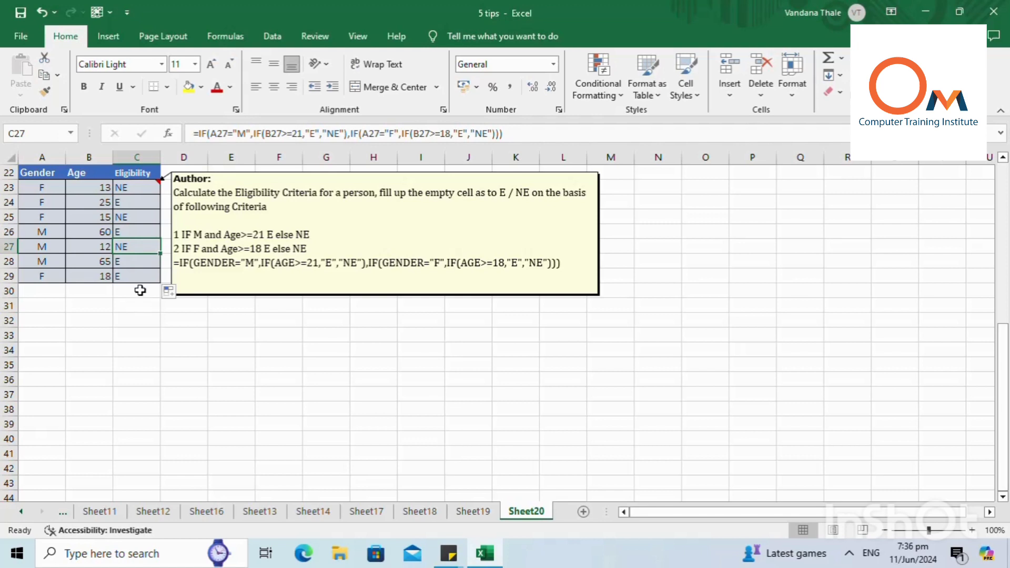
{"action": "left_click", "coordinate": [135, 271]}
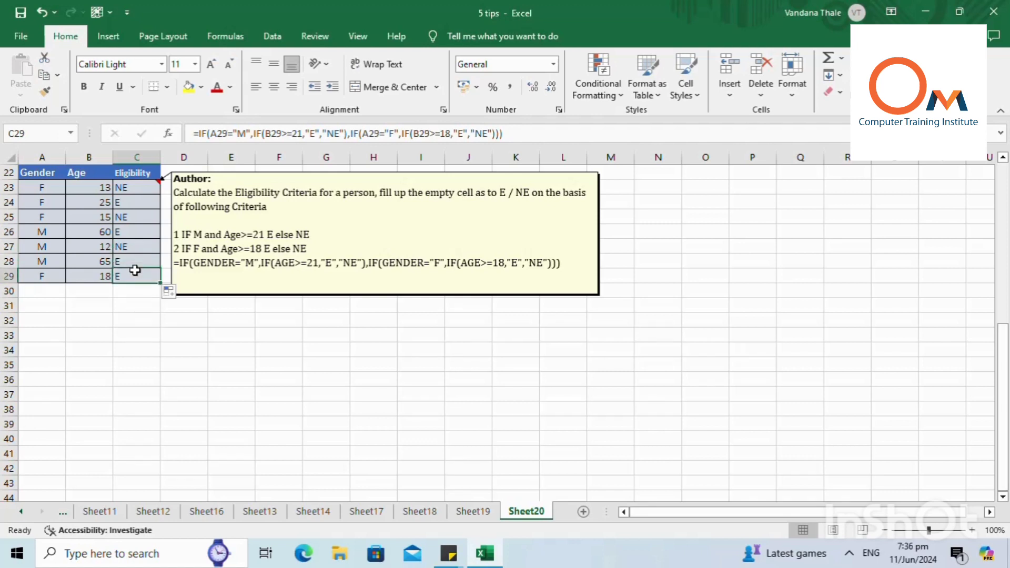
{"action": "left_click", "coordinate": [132, 205]}
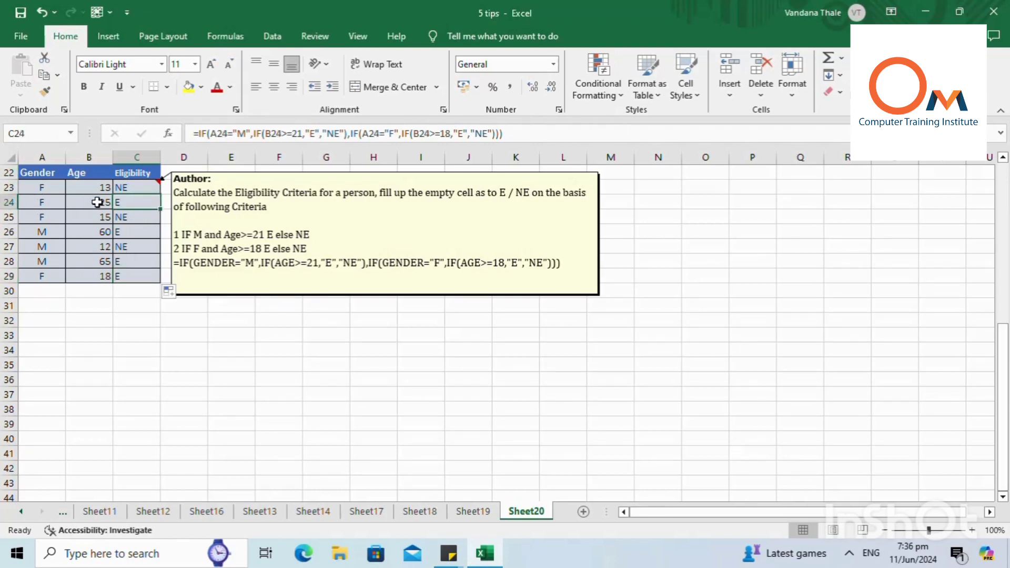